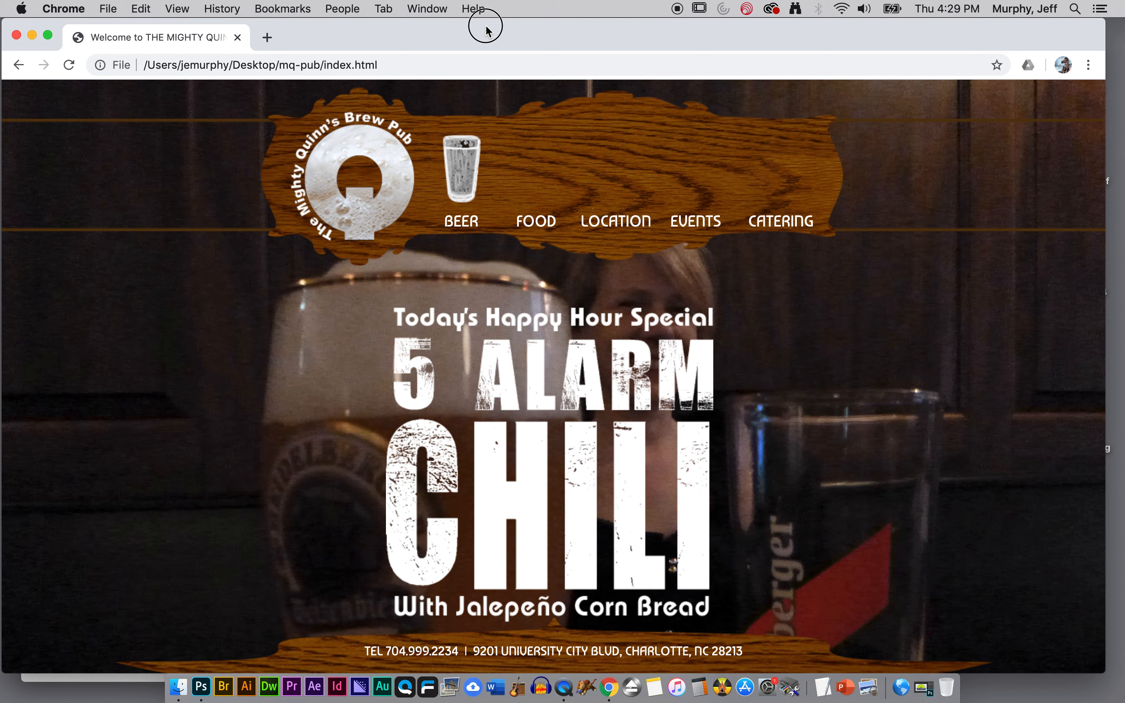
- Search the web in a new tab for "best web hosting companies 2020"
left_click_drag(487, 30, 493, 30)
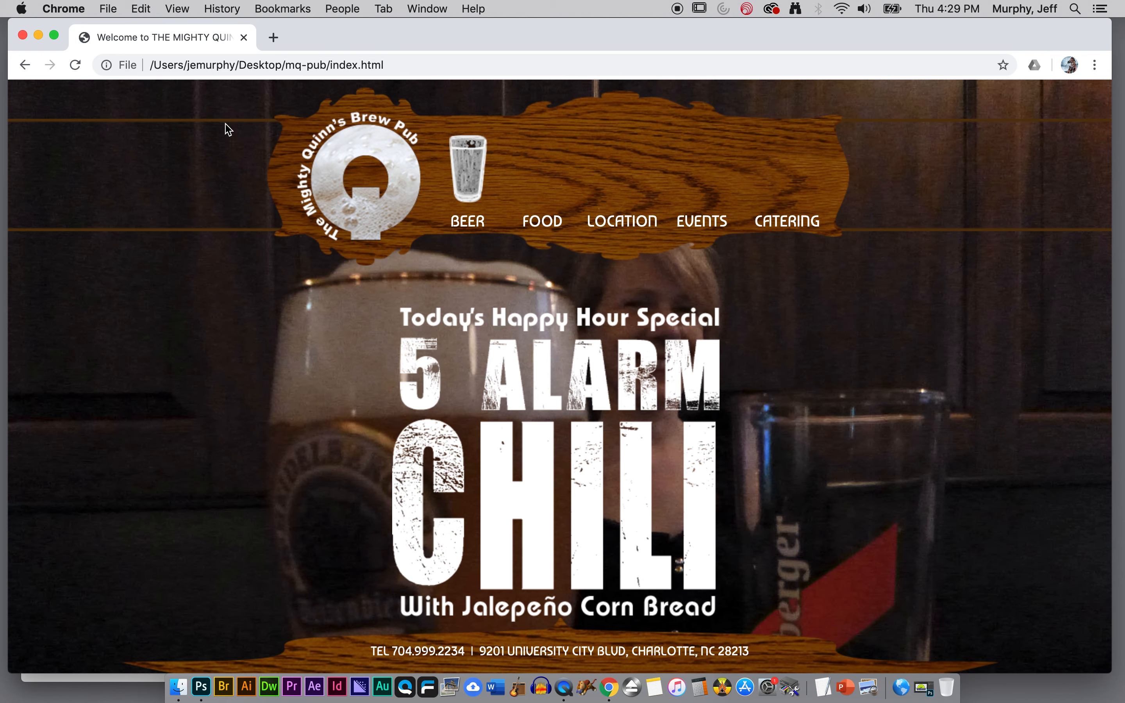
left_click(274, 37)
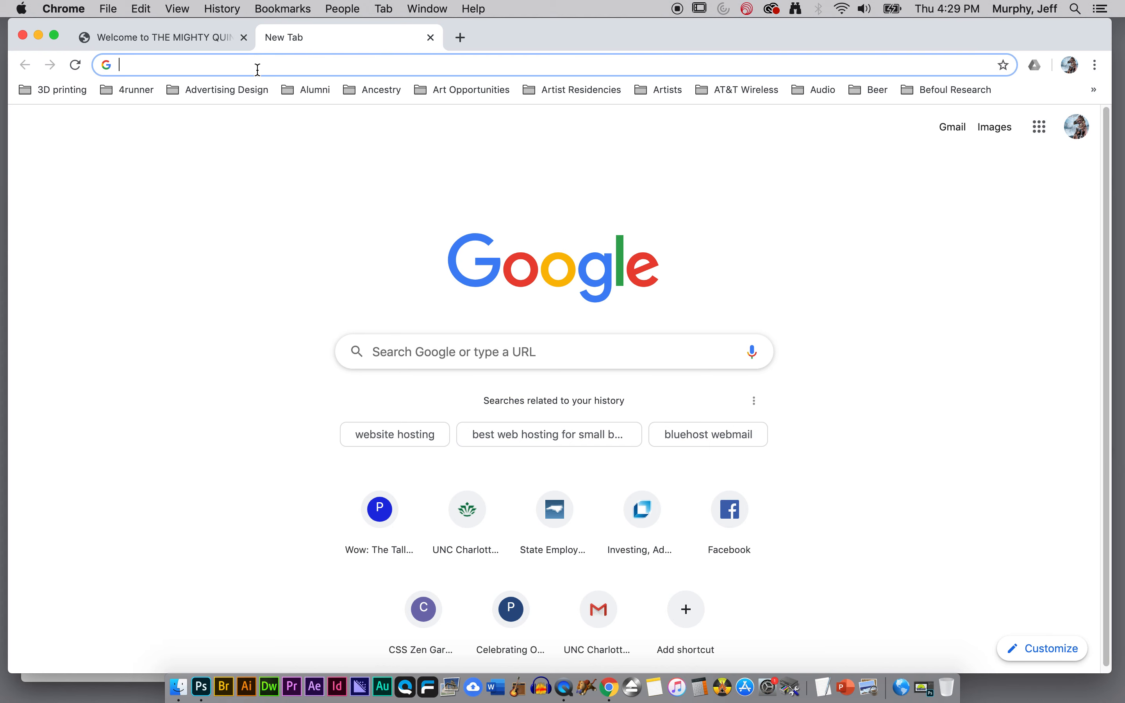
type("best web ")
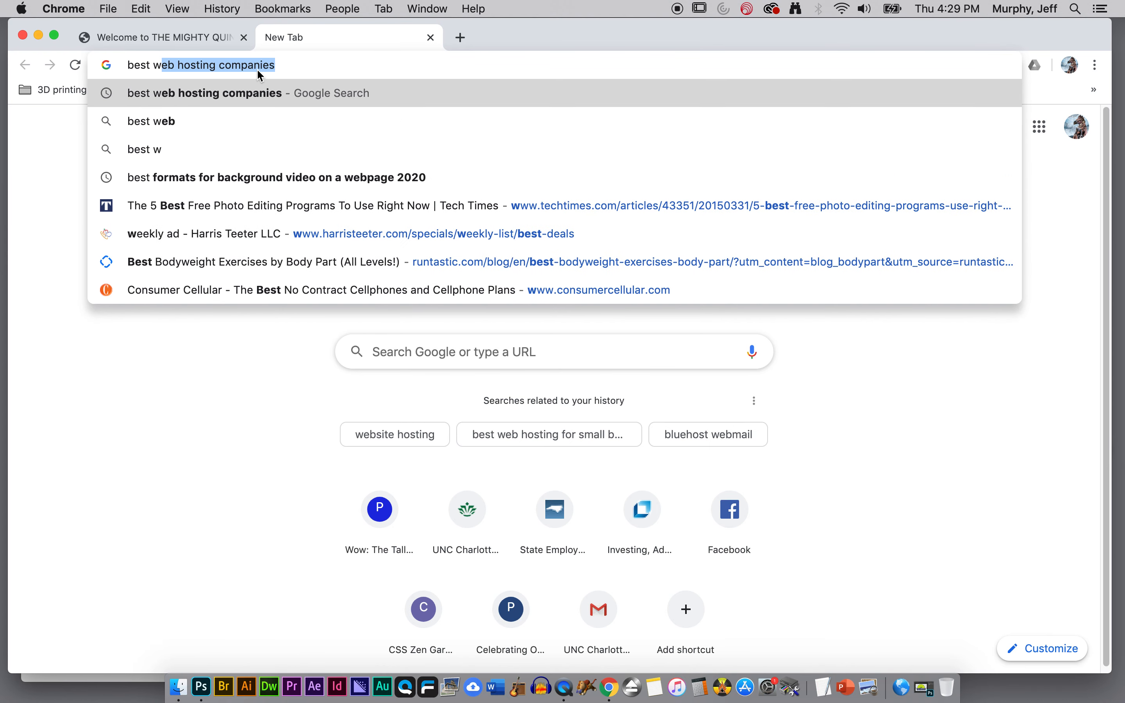
type("hosting ")
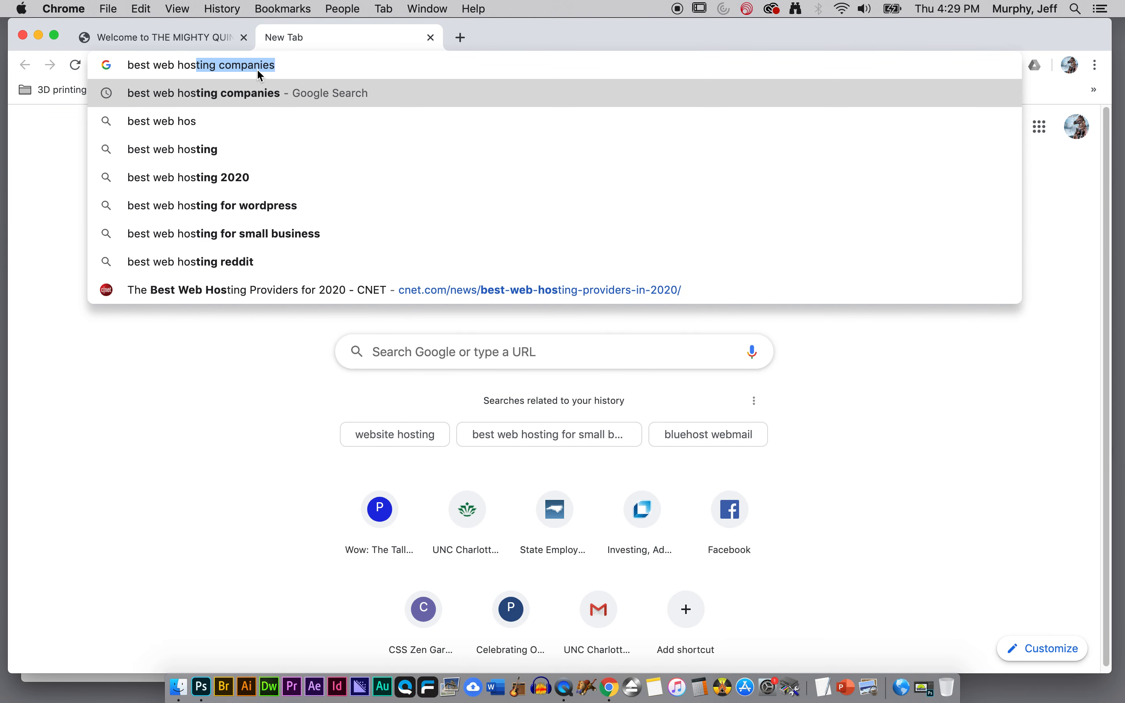
type("com")
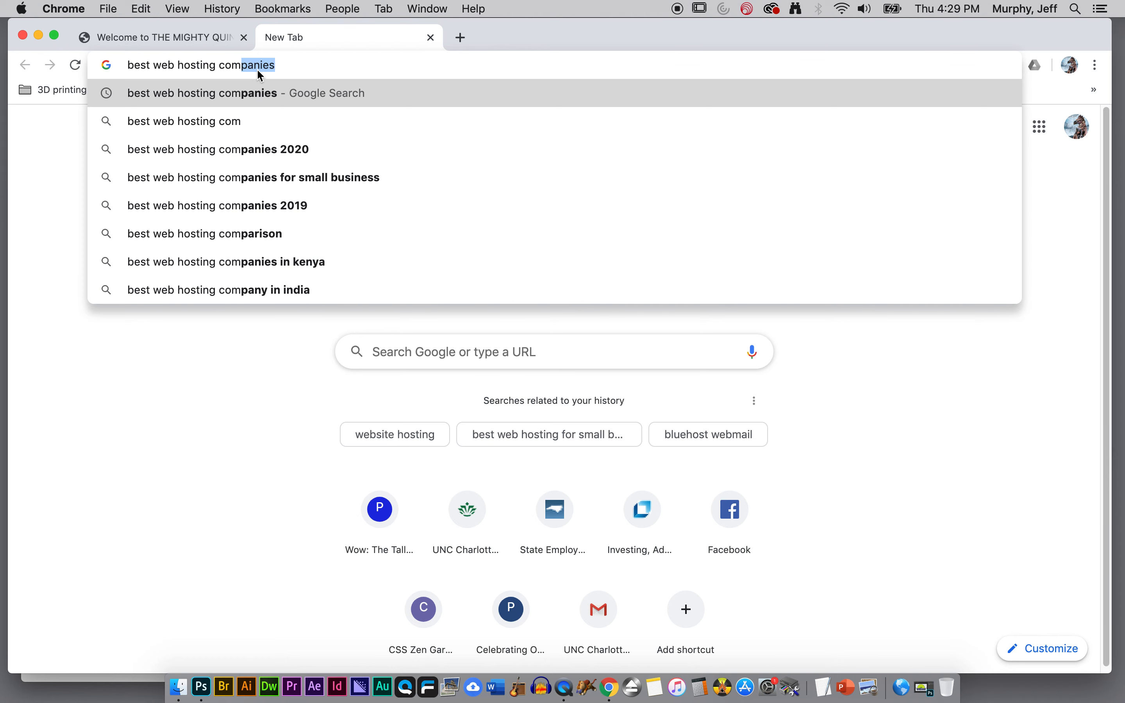
left_click(254, 151)
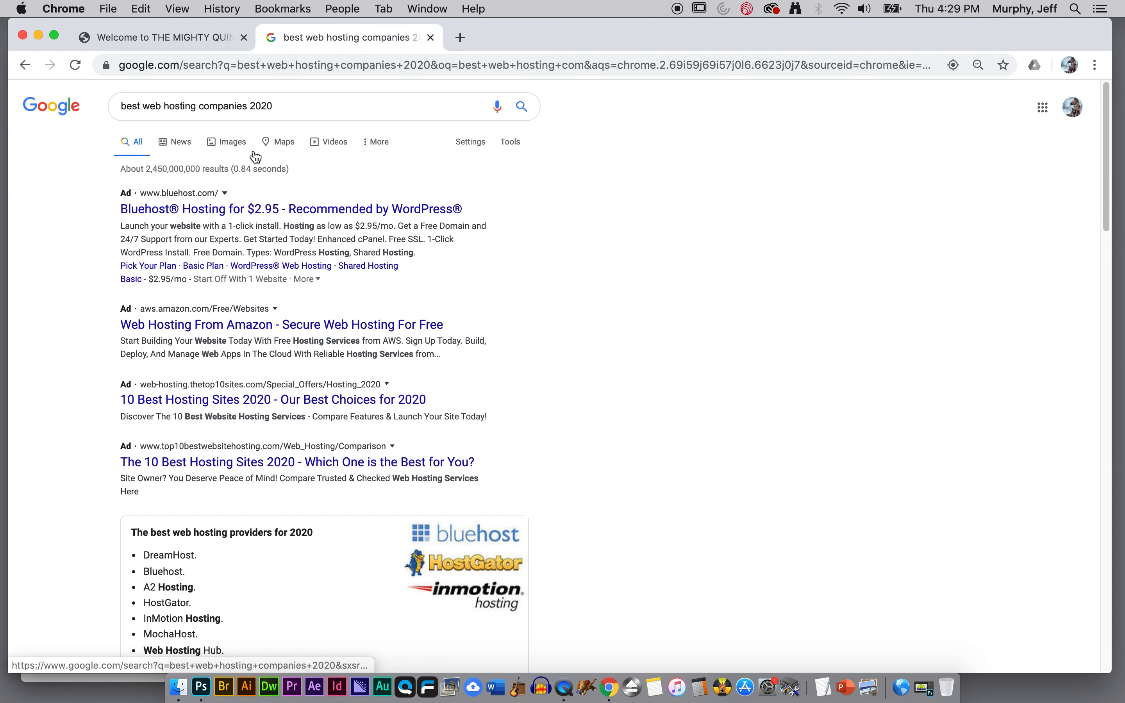
- Look through the search results and open CNET's article "The Best Web Hosting Providers for 2020"
left_click_drag(1104, 203, 1058, 392)
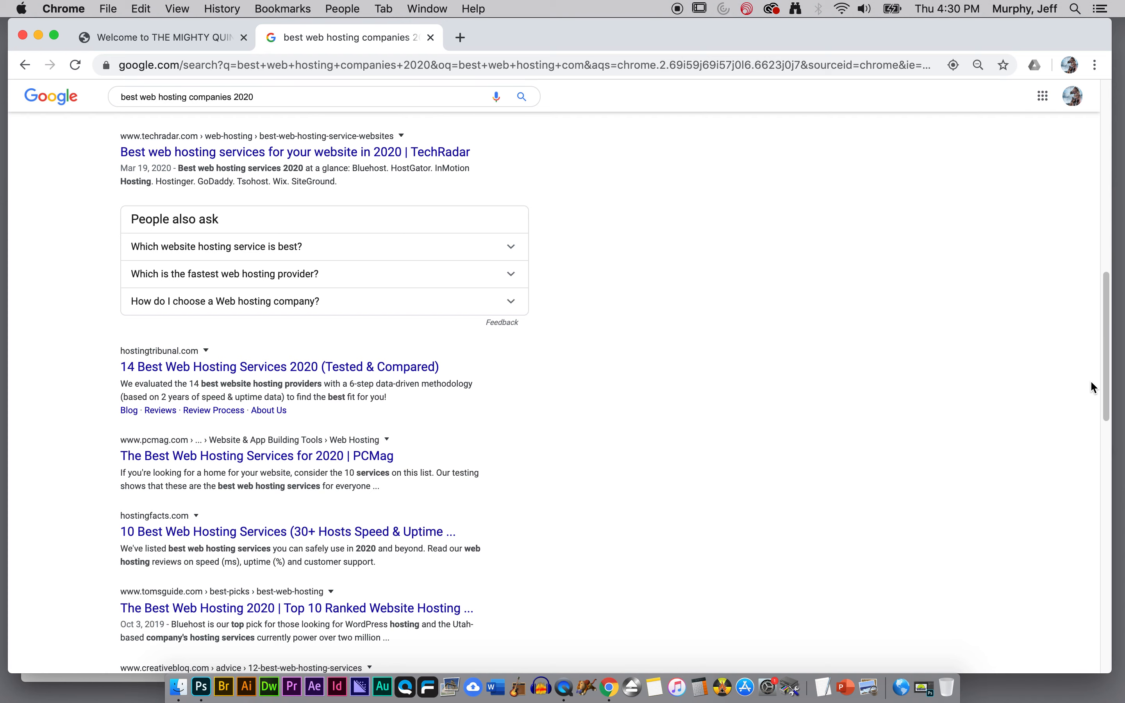
left_click_drag(1107, 373, 1113, 274)
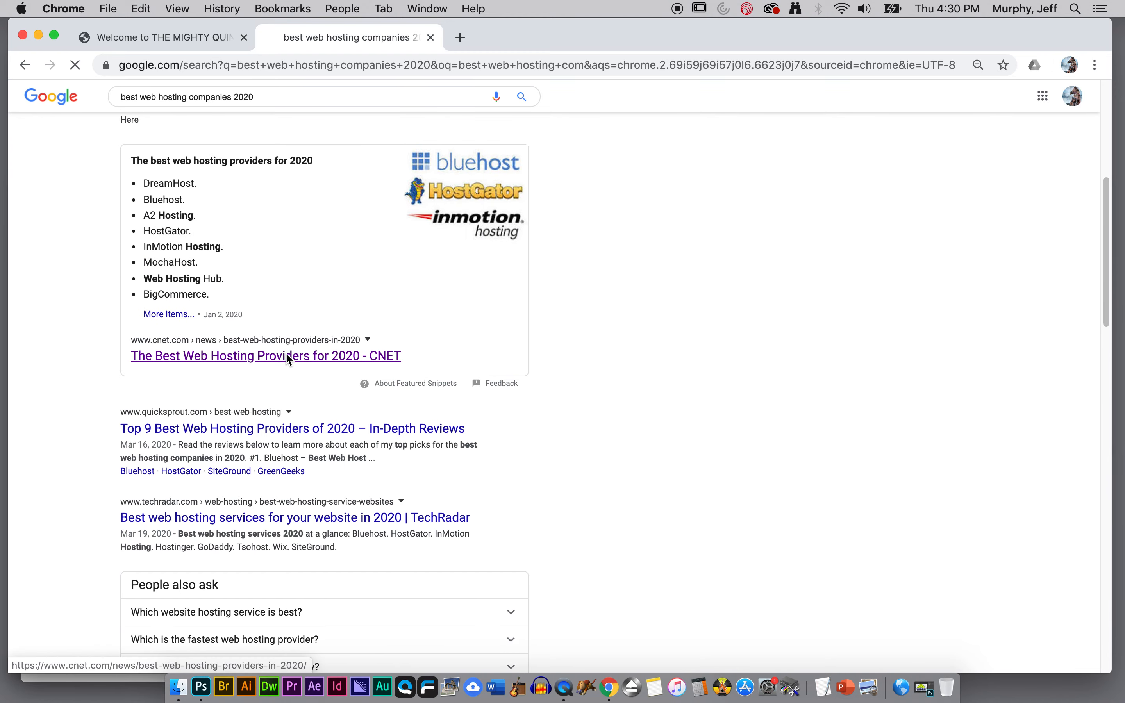
left_click(287, 356)
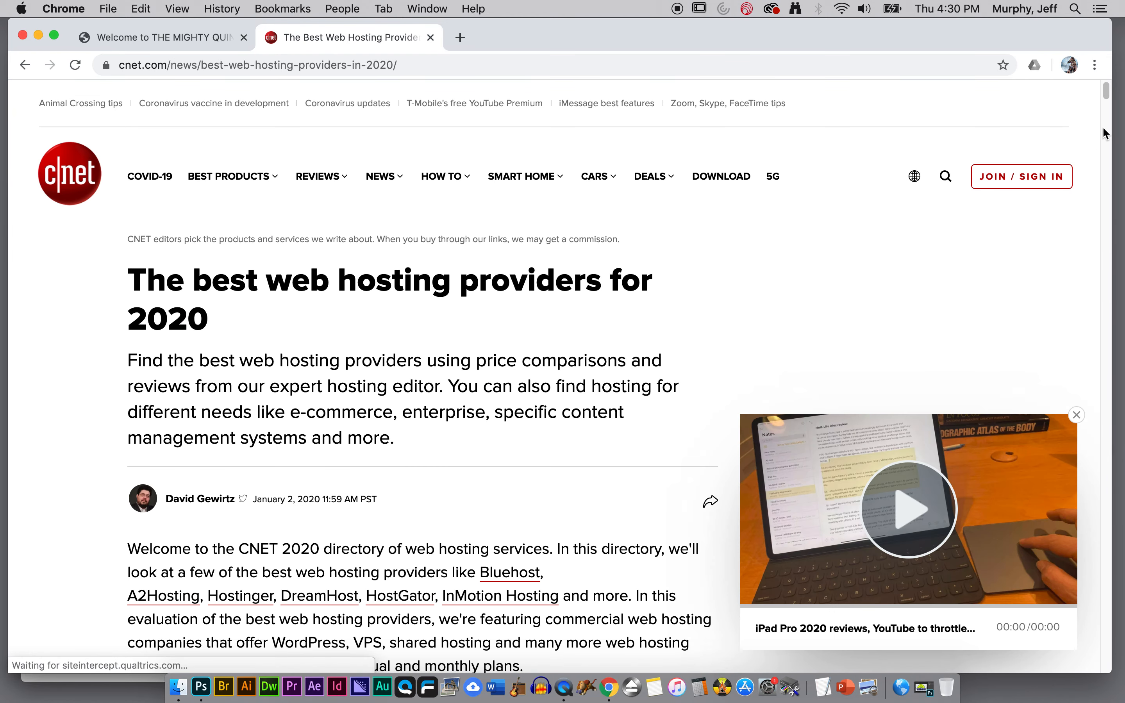
- Review the plans and prices of the article's featured hosts, including iPage, HostGator, Hostinger, A2 Hosting and Bluehost
left_click_drag(1106, 93, 1080, 257)
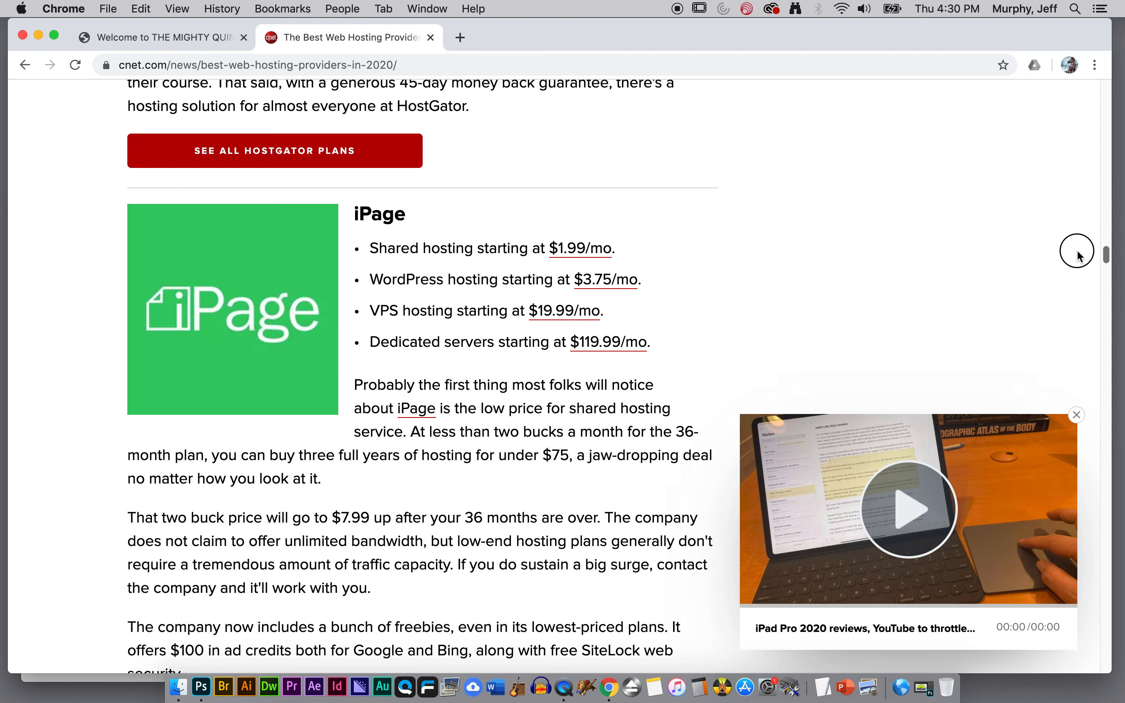
scroll(1078, 256, "down", 3)
scroll(1078, 259, "down", 3)
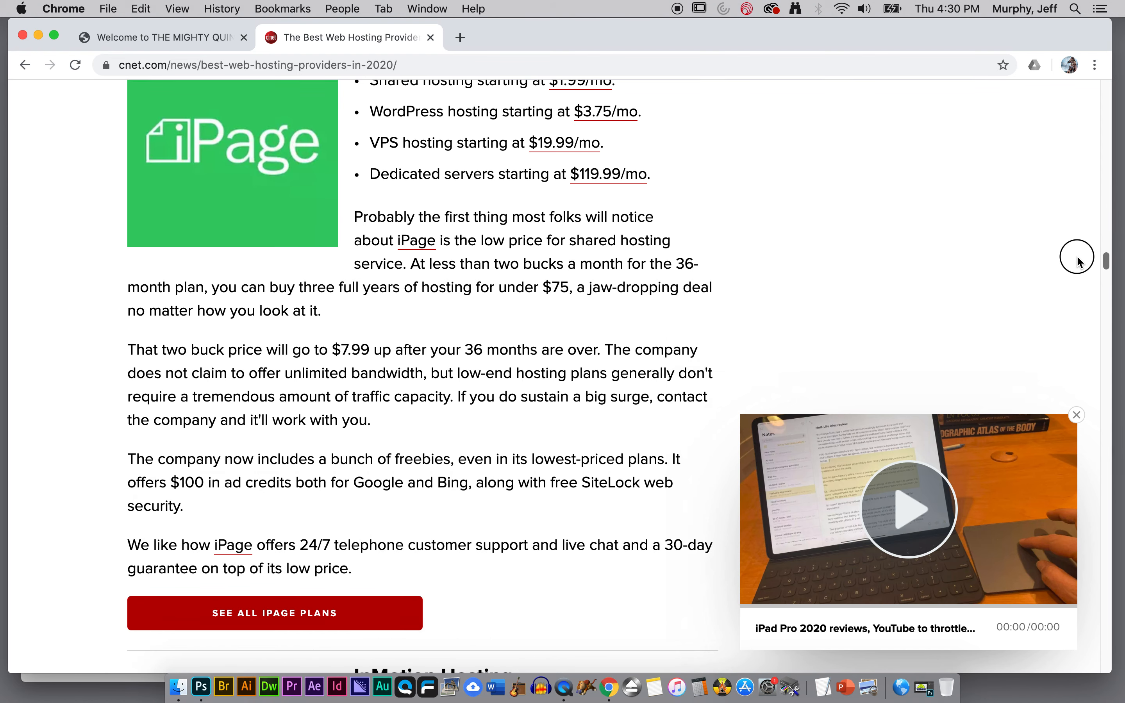
scroll(1078, 261, "down", 15)
scroll(1078, 260, "up", 15)
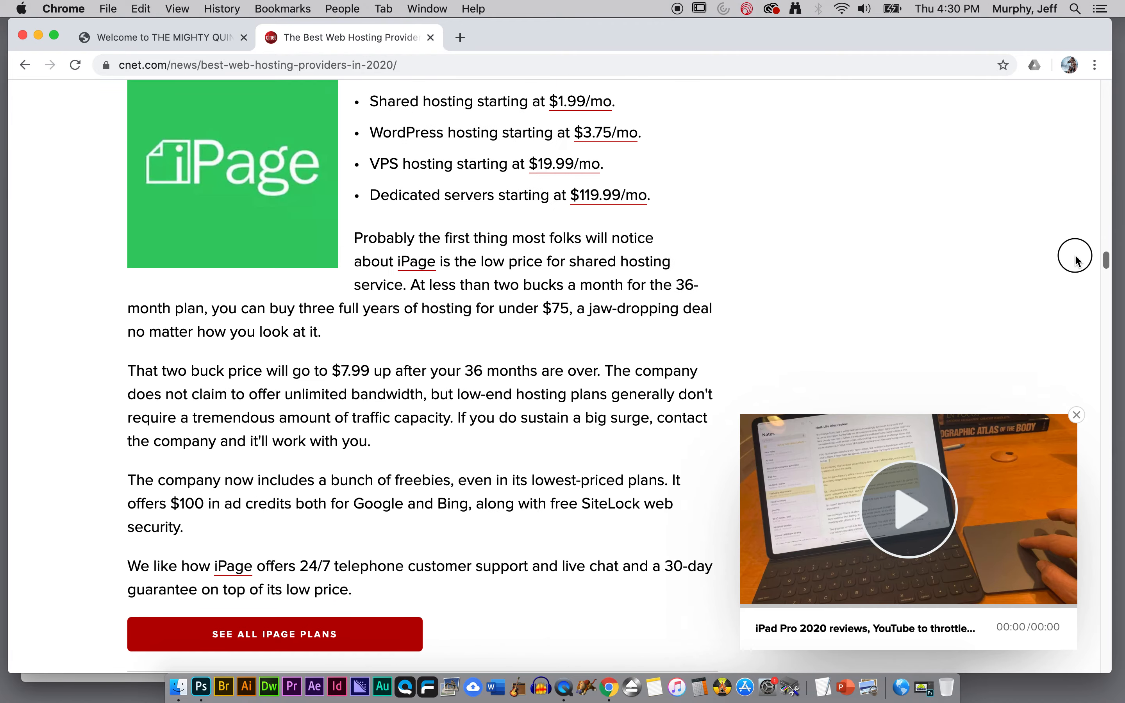
scroll(1075, 223, "up", 10)
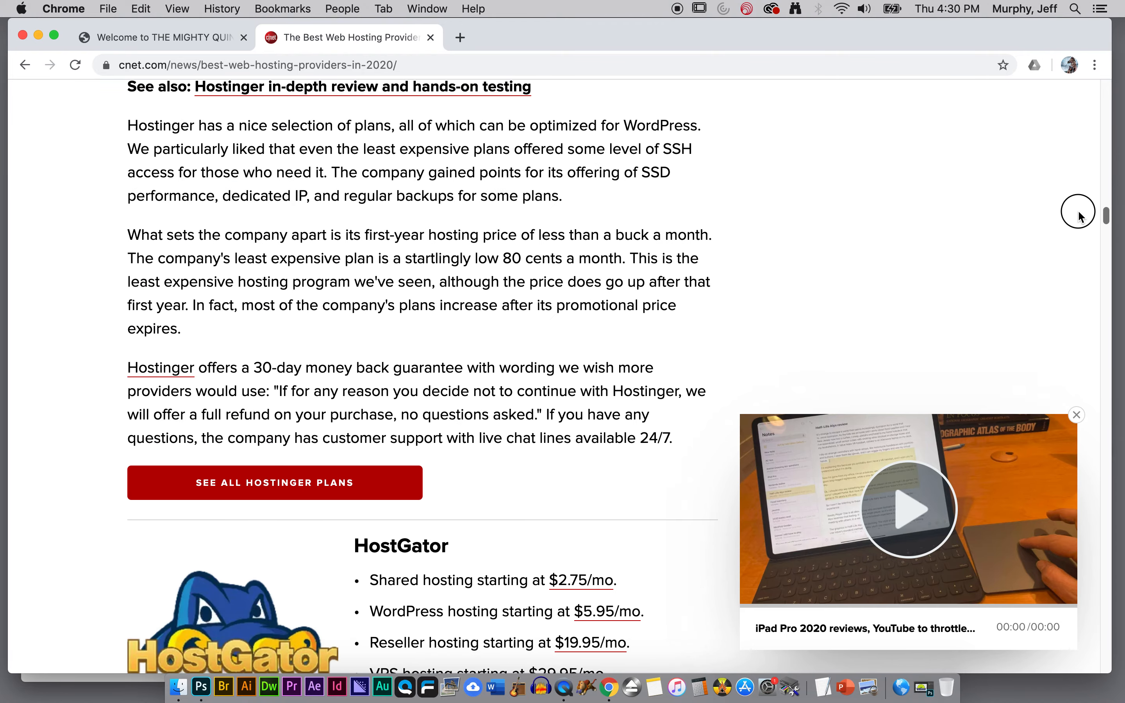
scroll(1079, 222, "down", 2)
scroll(1077, 214, "up", 8)
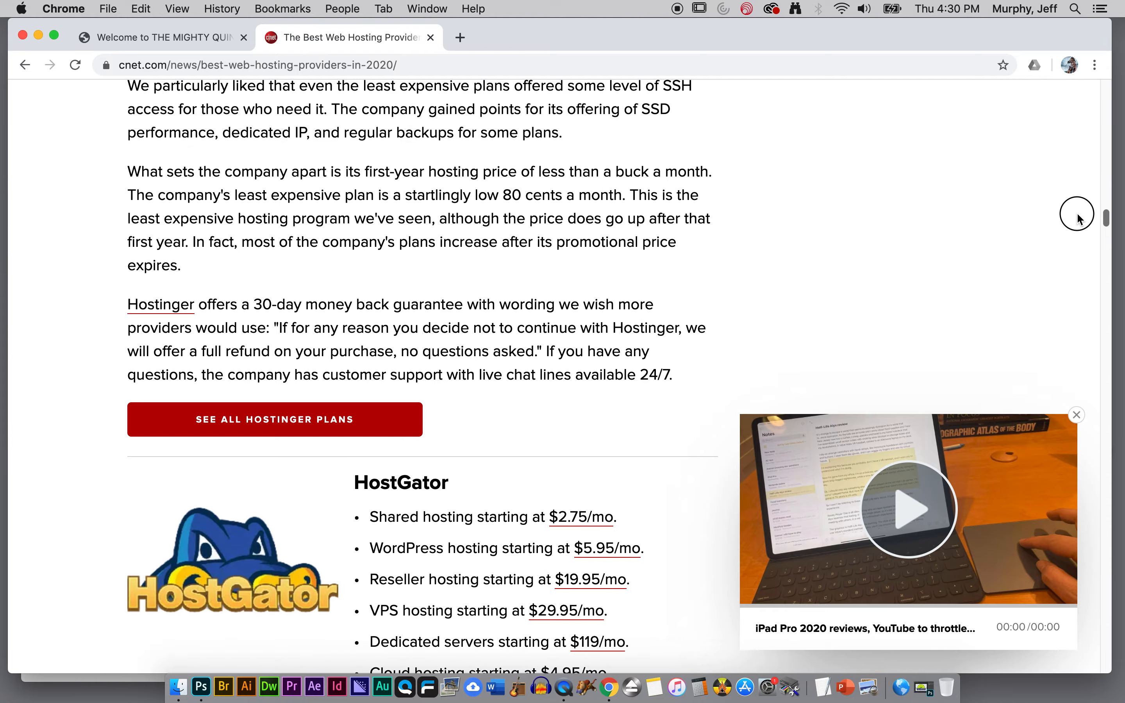
scroll(1079, 191, "up", 15)
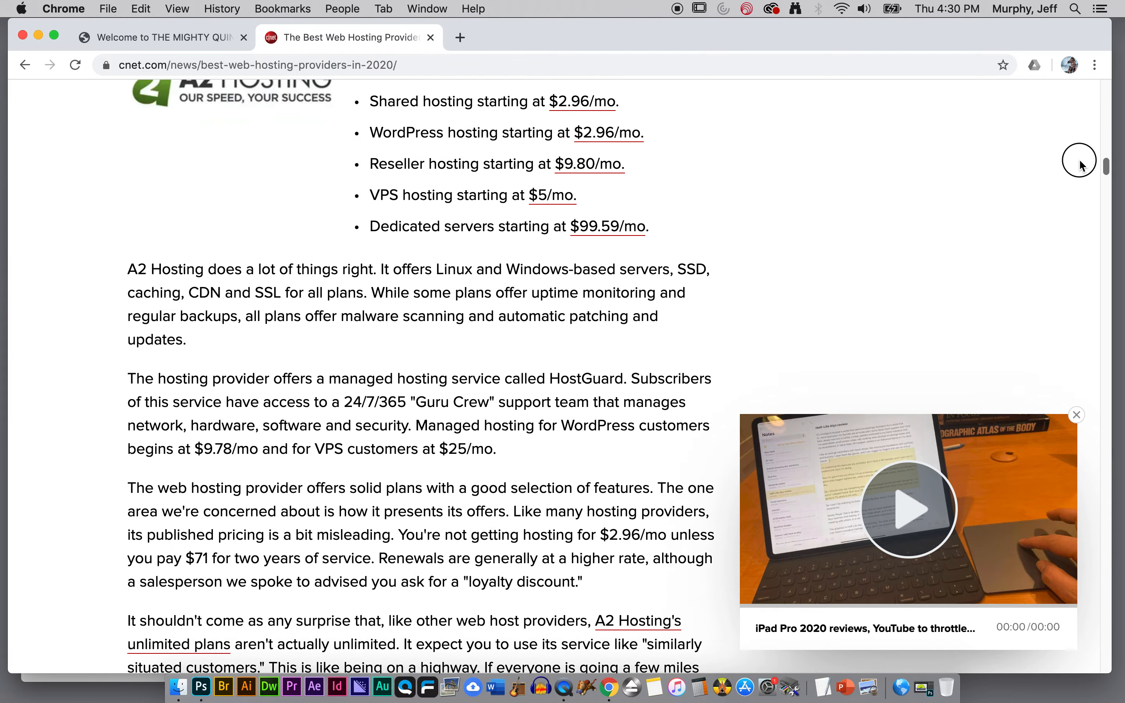
scroll(1081, 139, "up", 5)
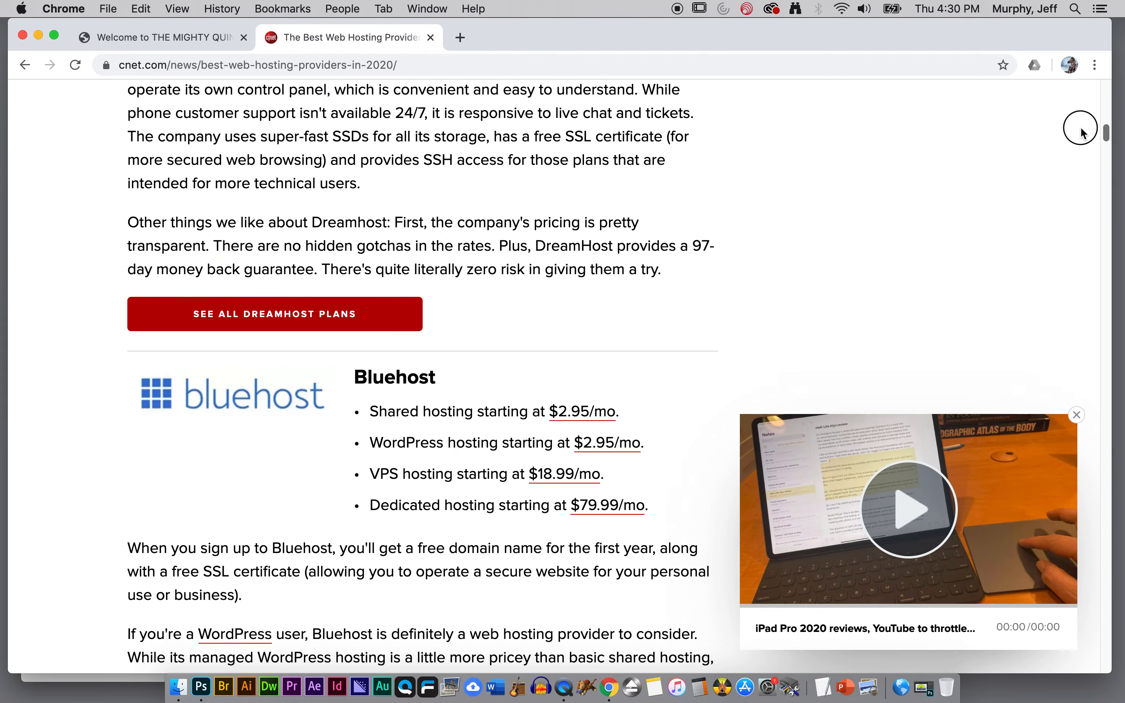
scroll(1081, 135, "up", 15)
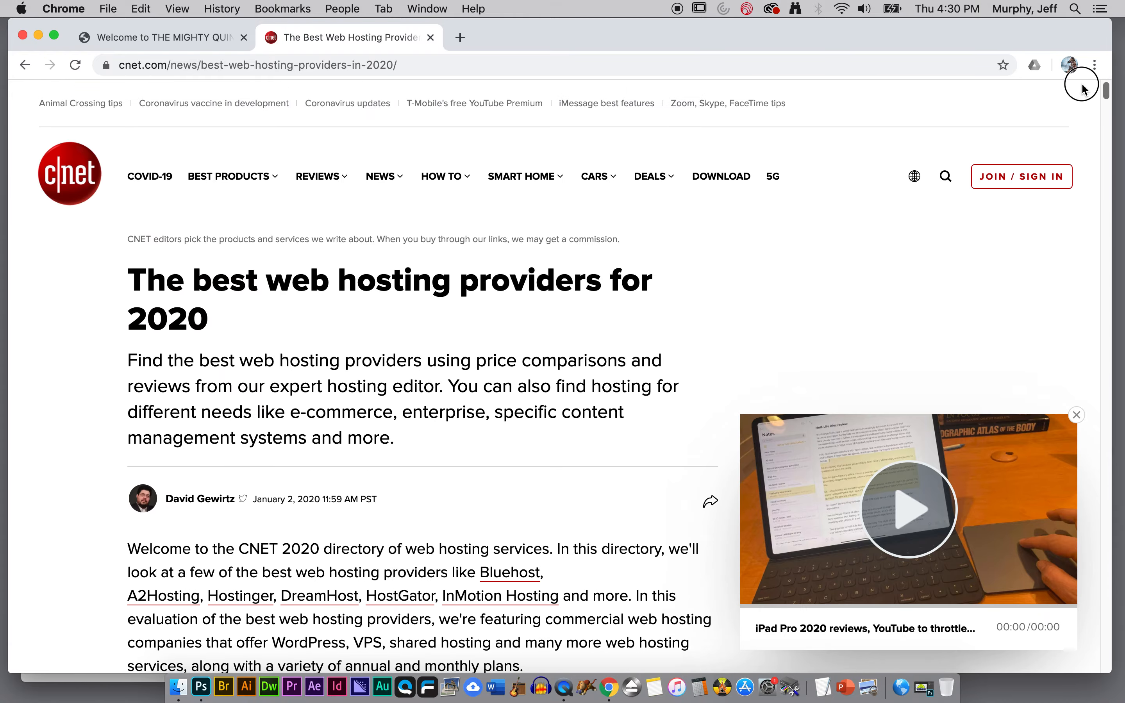
- Review the article's further providers, including BigCommerce, HostPapa, Web Hosting Pad and InMotion Hosting, and close the article
scroll(1079, 84, "down", 20)
scroll(1051, 316, "down", 20)
scroll(1040, 421, "down", 8)
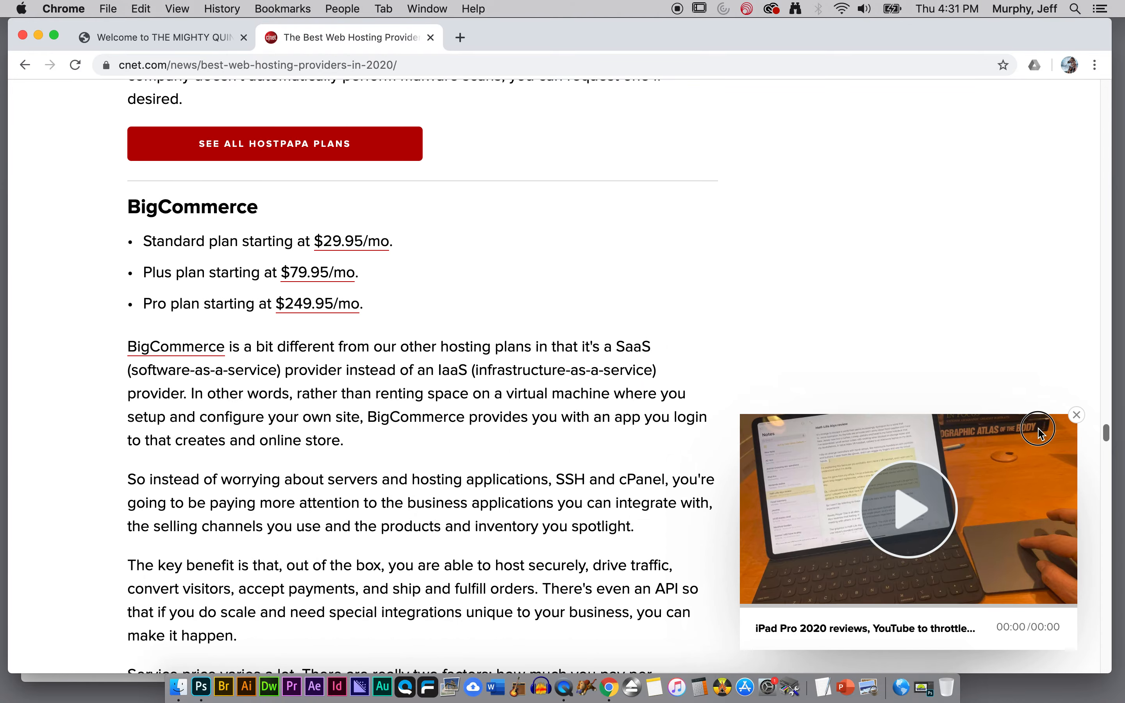
scroll(1039, 432, "up", 15)
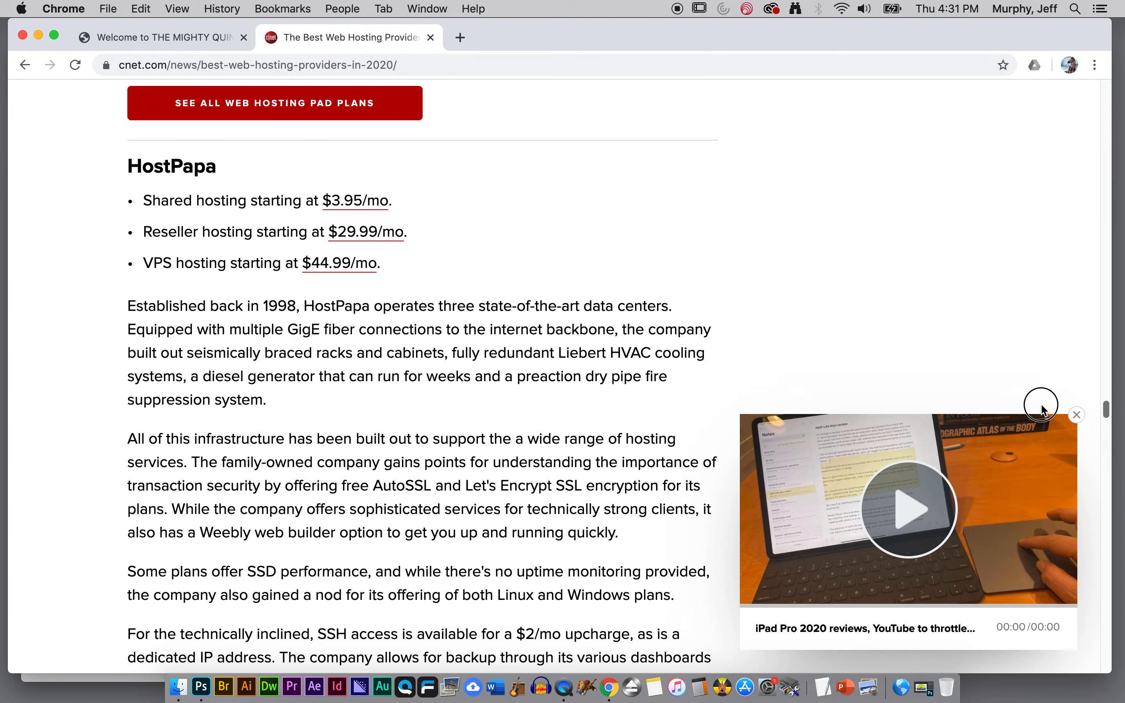
scroll(1042, 409, "up", 8)
scroll(1044, 398, "up", 2)
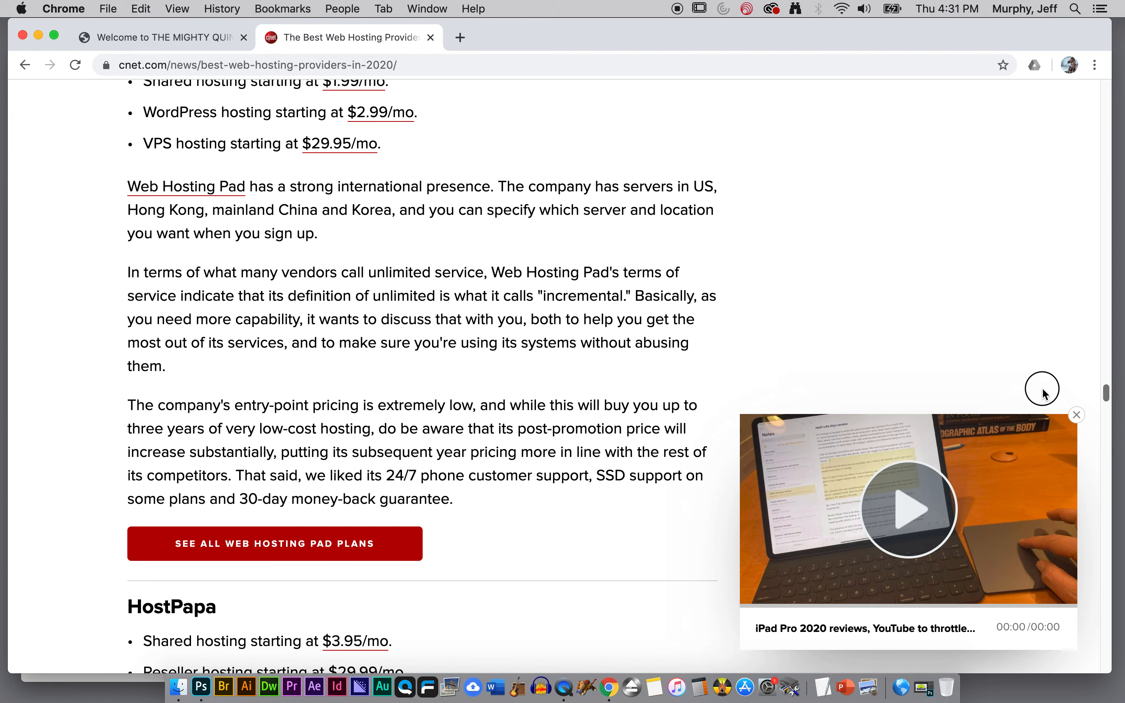
scroll(1043, 390, "up", 3)
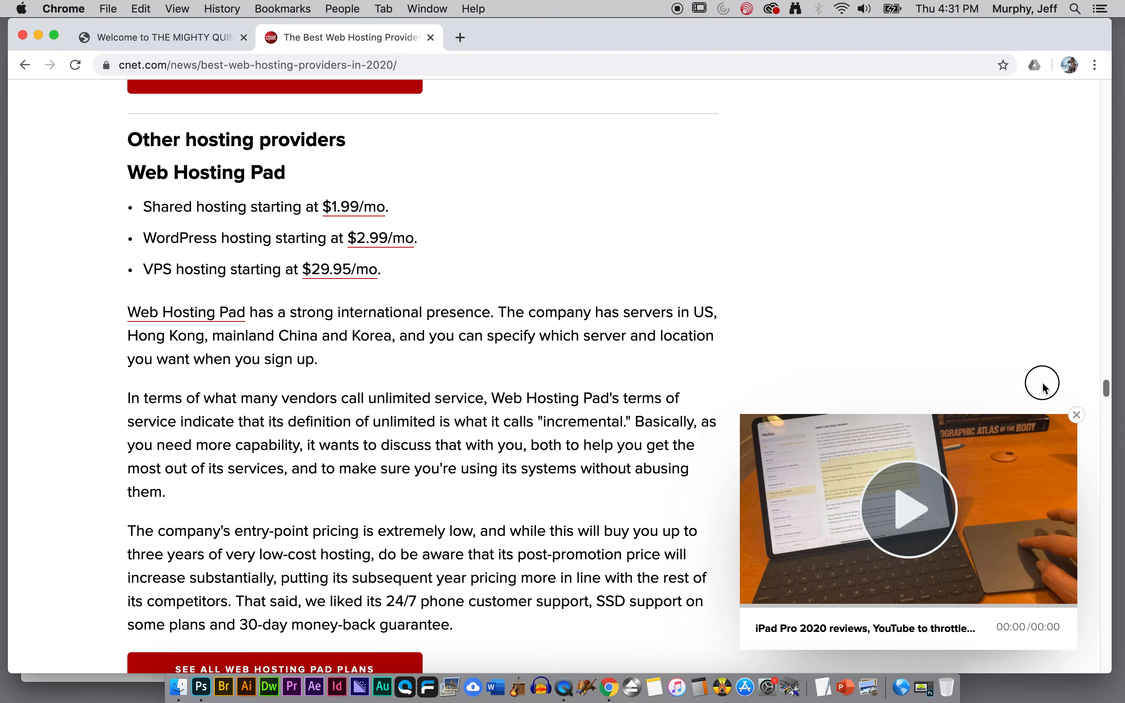
scroll(1042, 386, "up", 15)
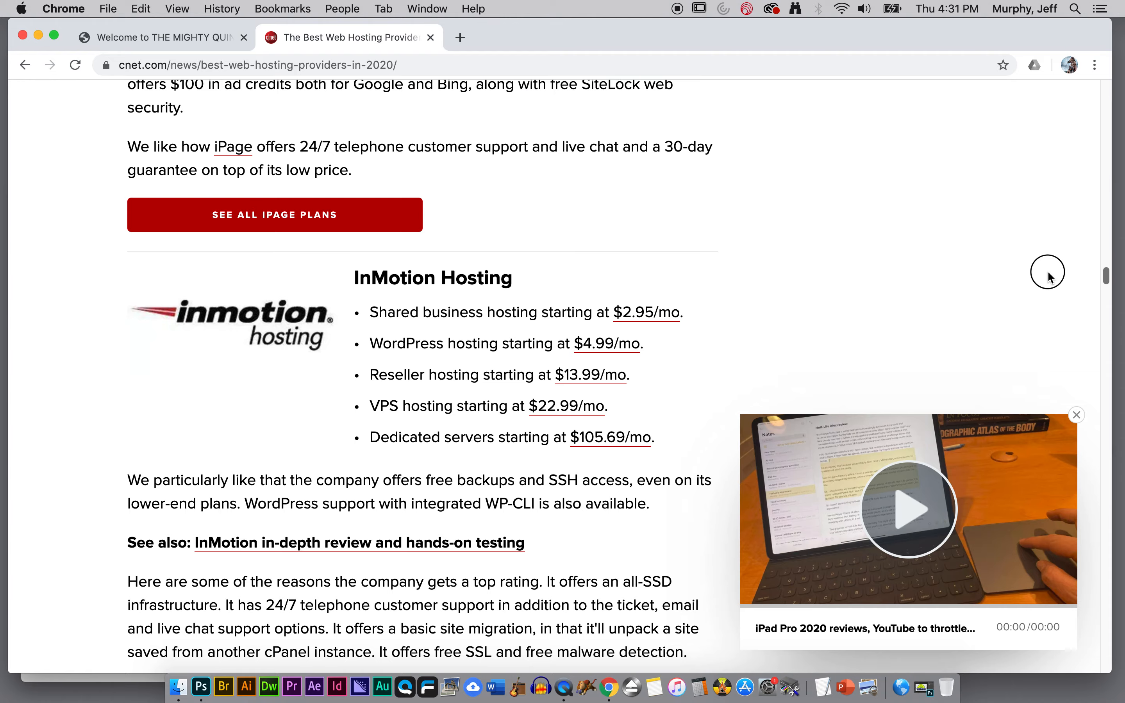
scroll(1048, 277, "up", 20)
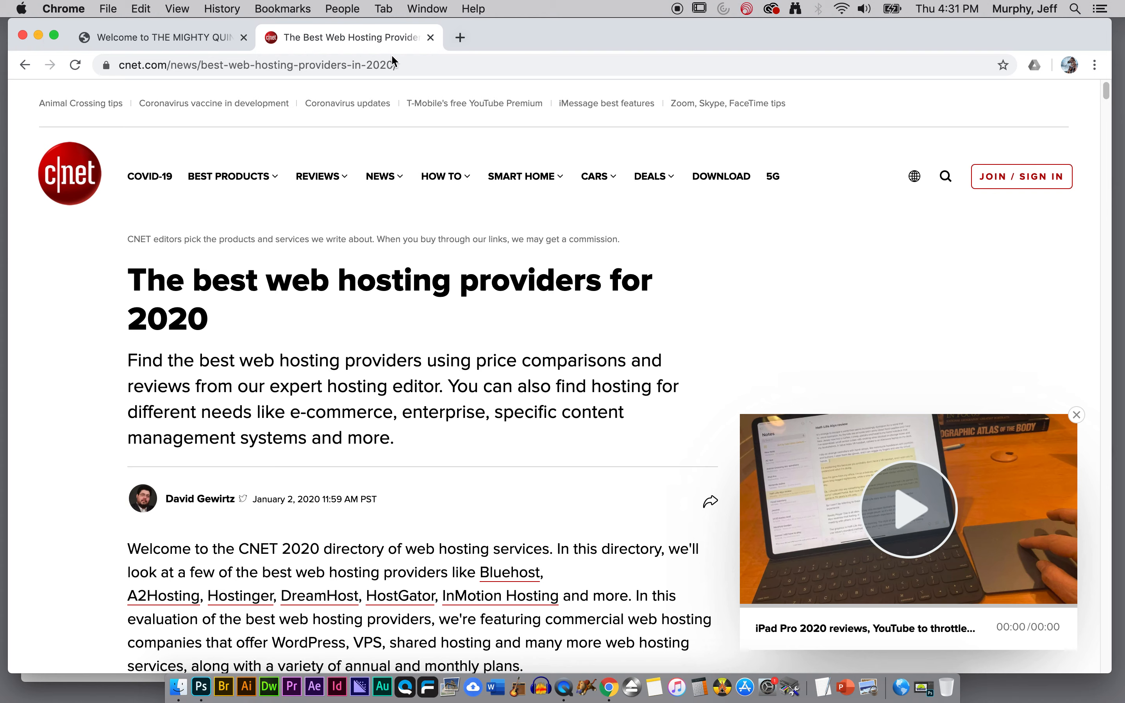
left_click(432, 38)
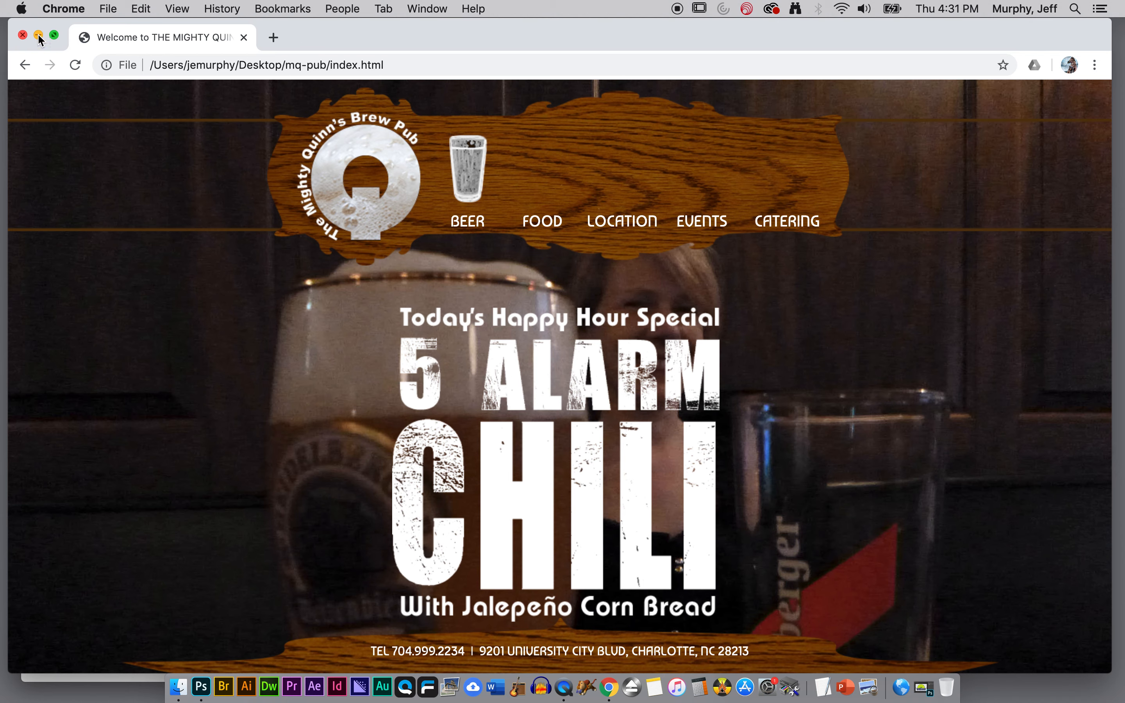
- Uncover the desktop by moving the browser window down and closing the mq-pub folder window
left_click(274, 38)
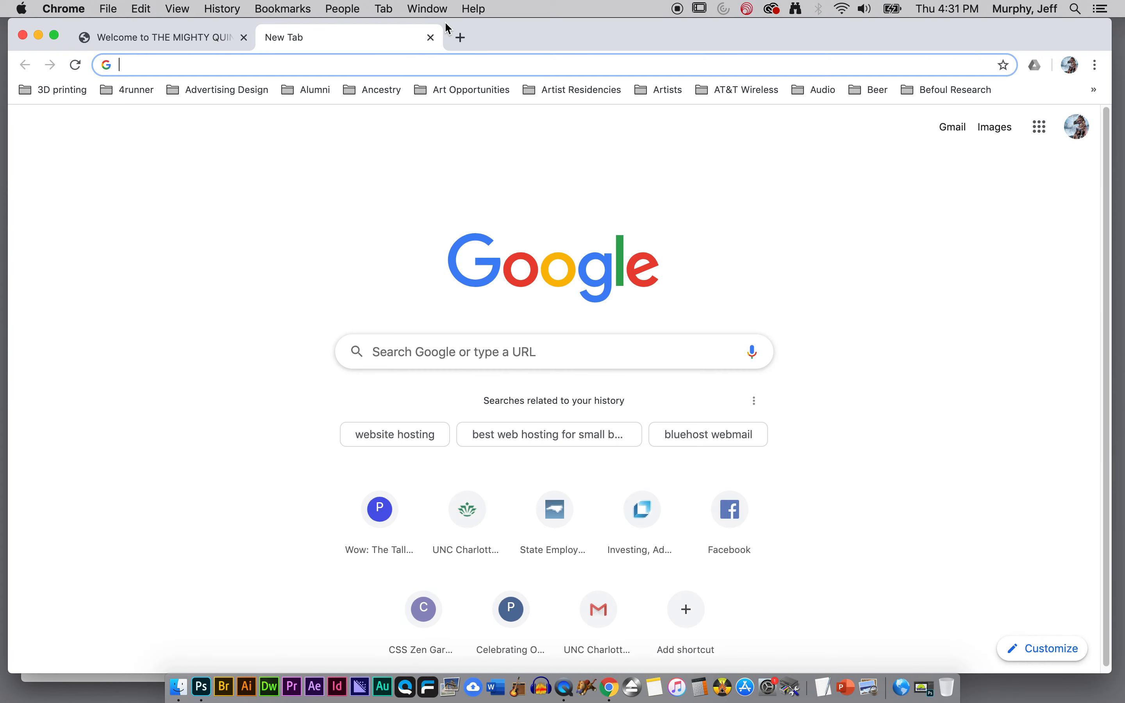
left_click_drag(501, 40, 578, 421)
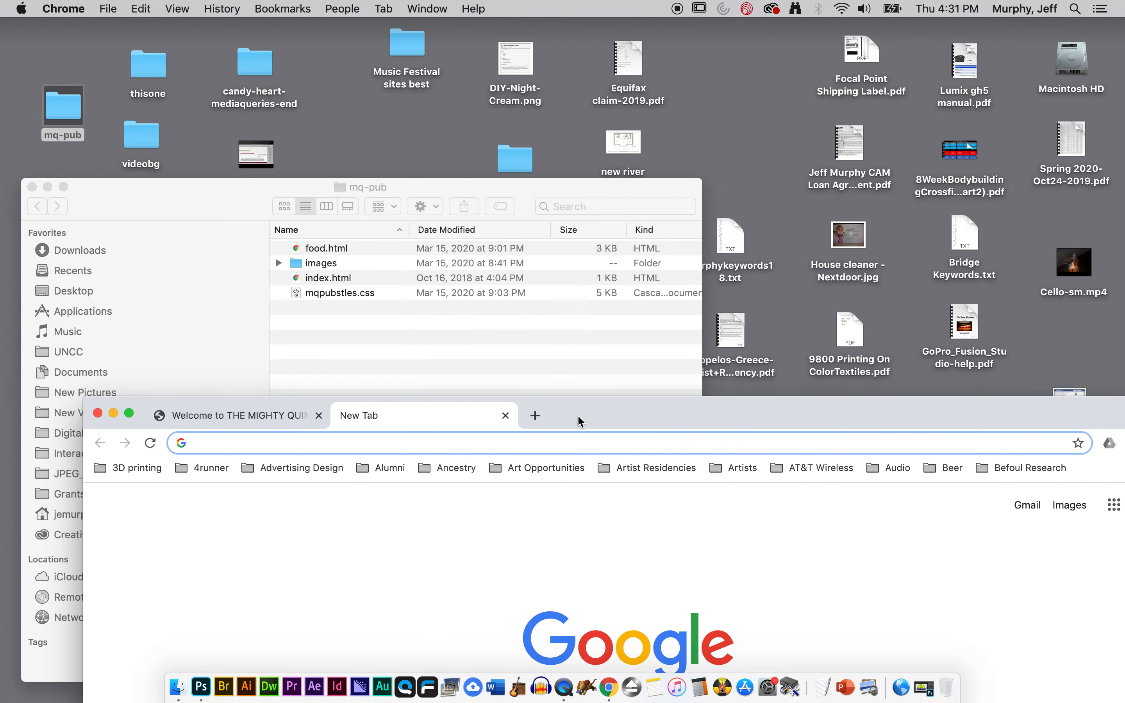
left_click(186, 194)
left_click(31, 187)
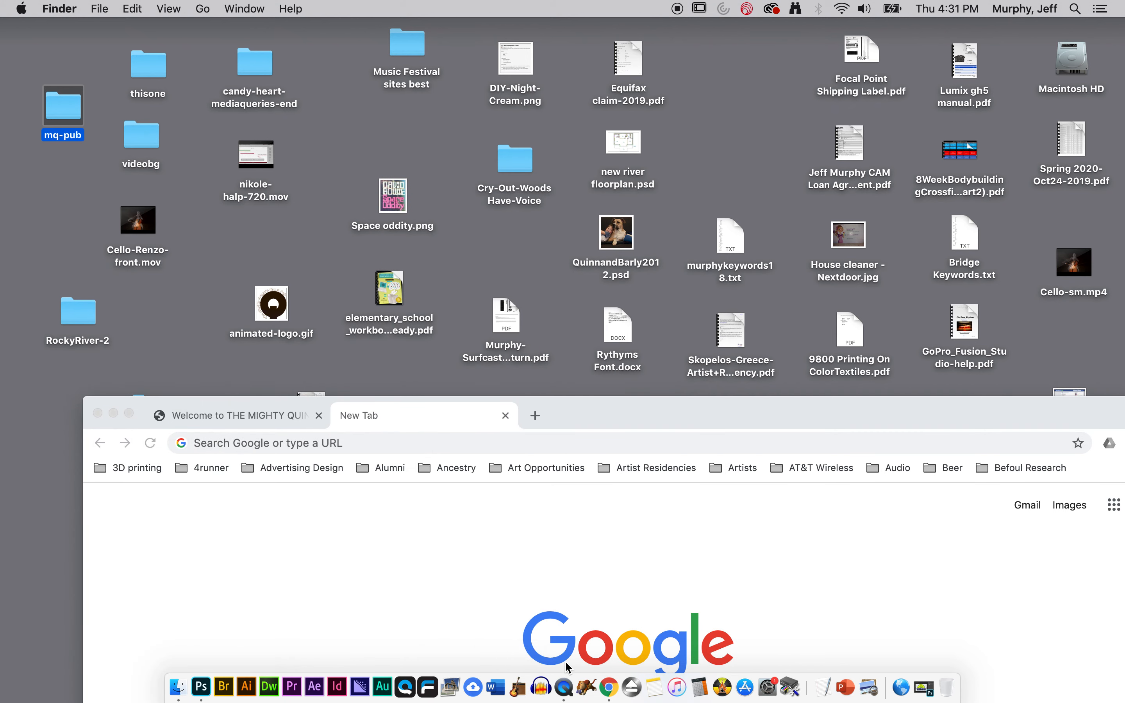
- Switch to Fetch and fill the new FTP connection's details from the saved ftp.murphydigitalart.com shortcut
left_click(586, 692)
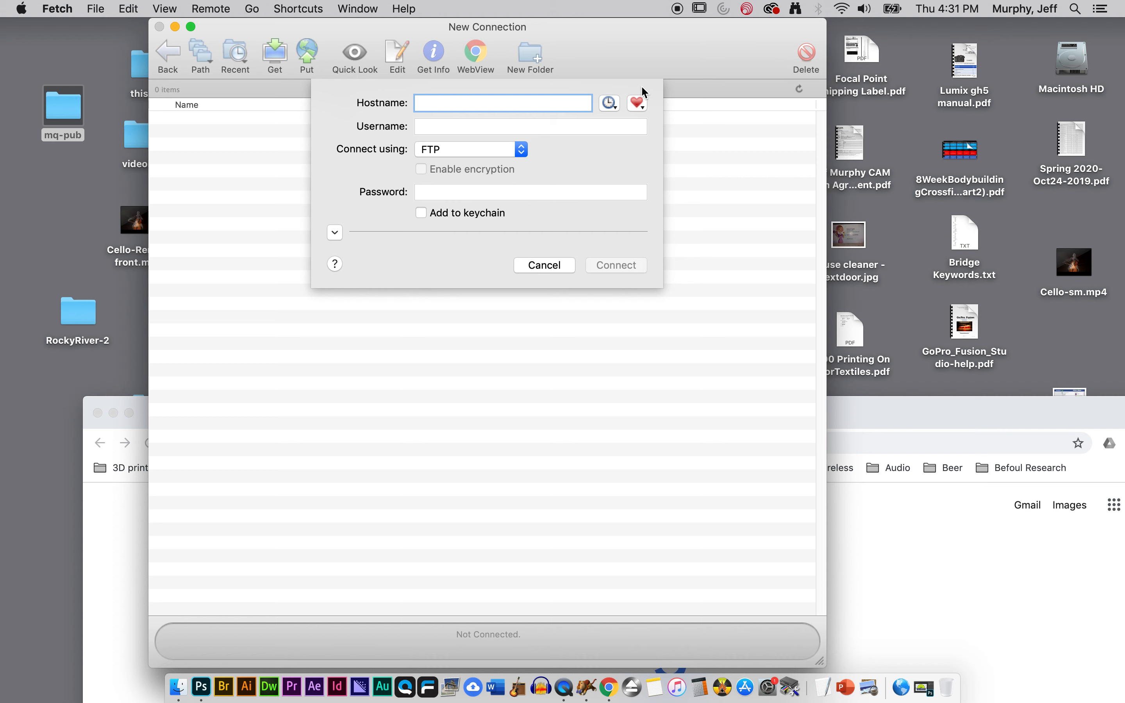
left_click(640, 103)
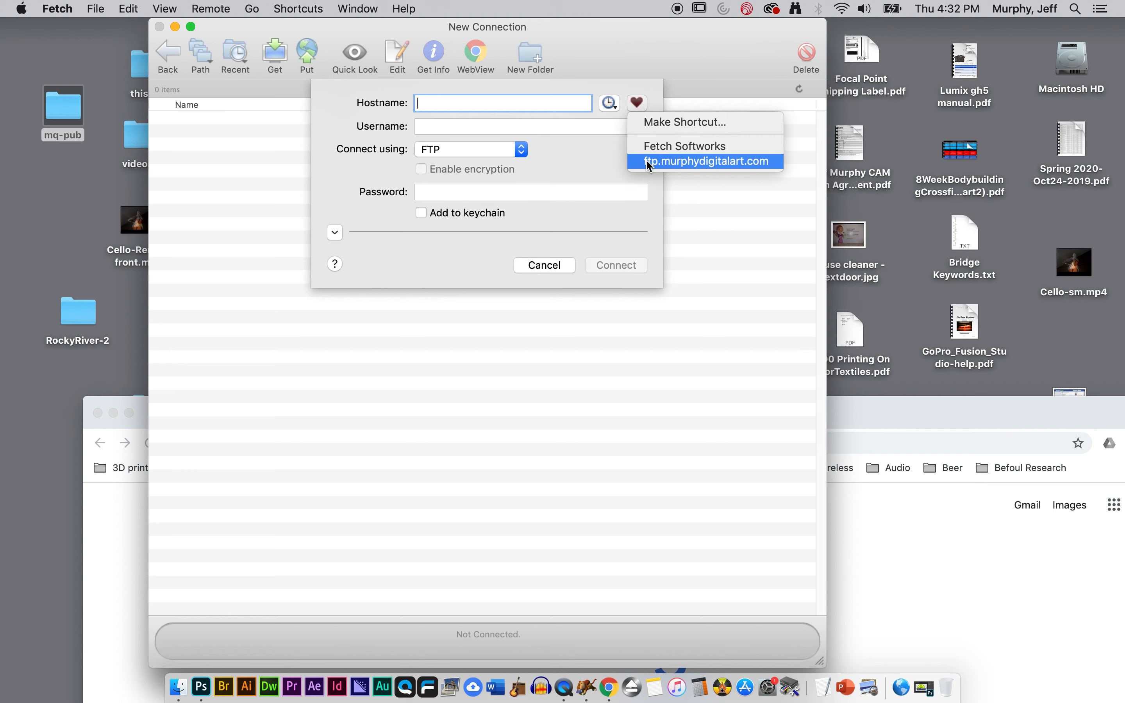
left_click(659, 161)
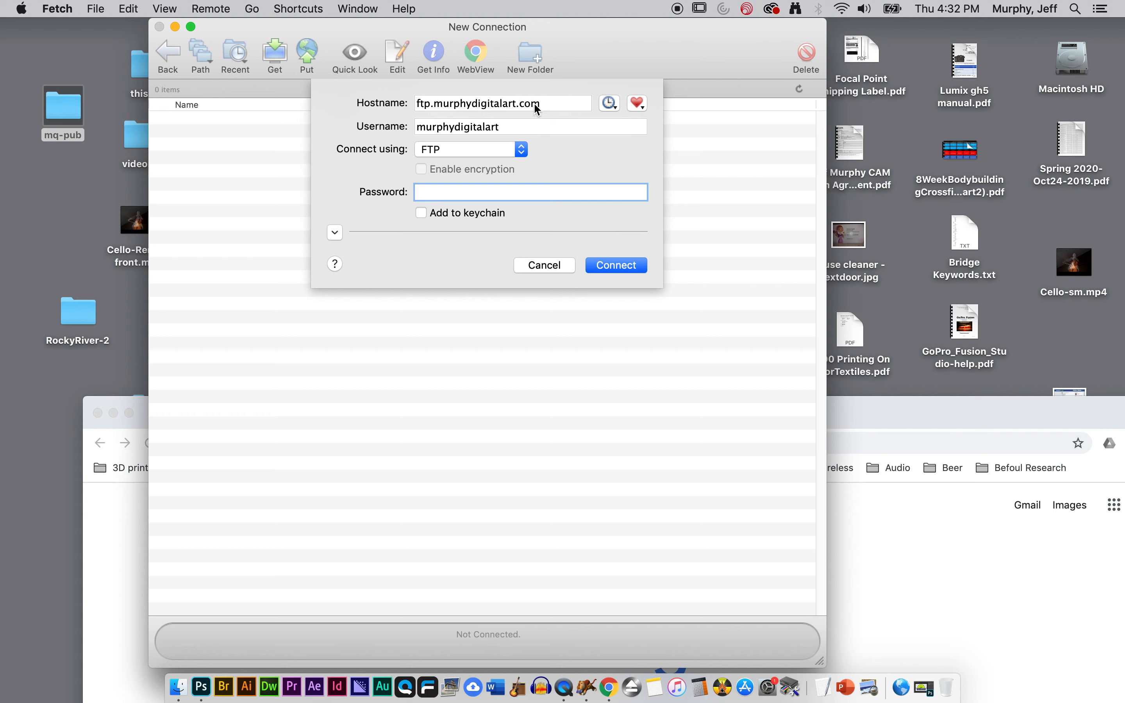
left_click(510, 128)
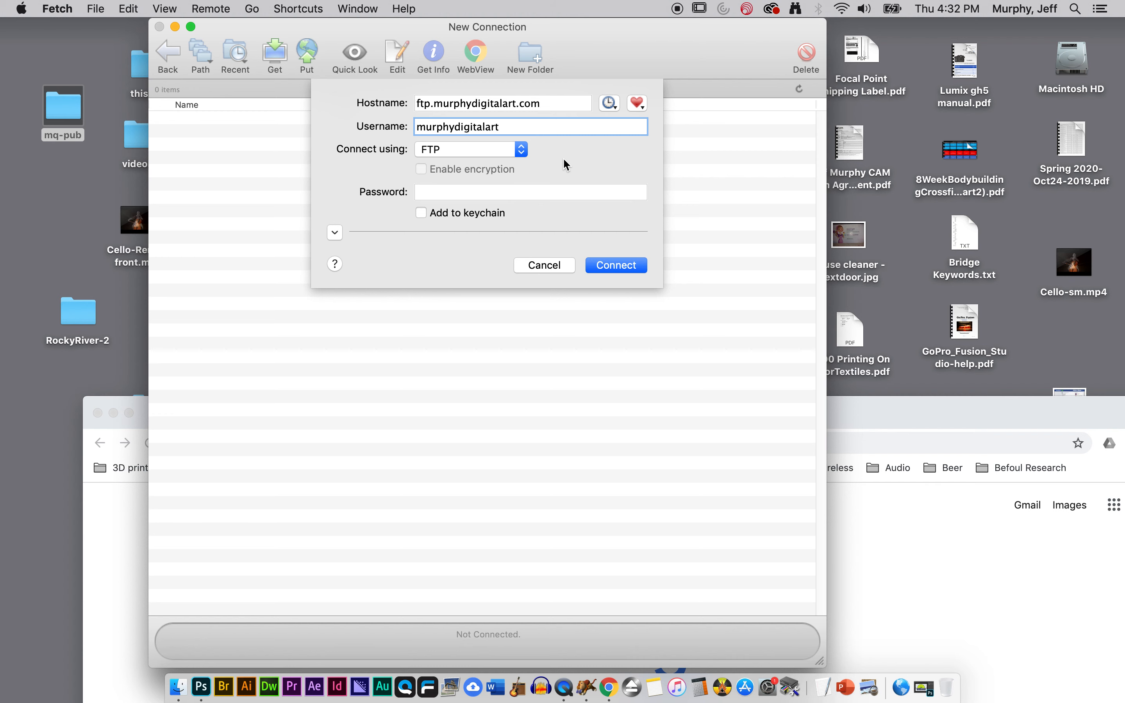
- Try to connect to the FTP server by entering the account password, and dismiss the resulting alert
left_click(454, 192)
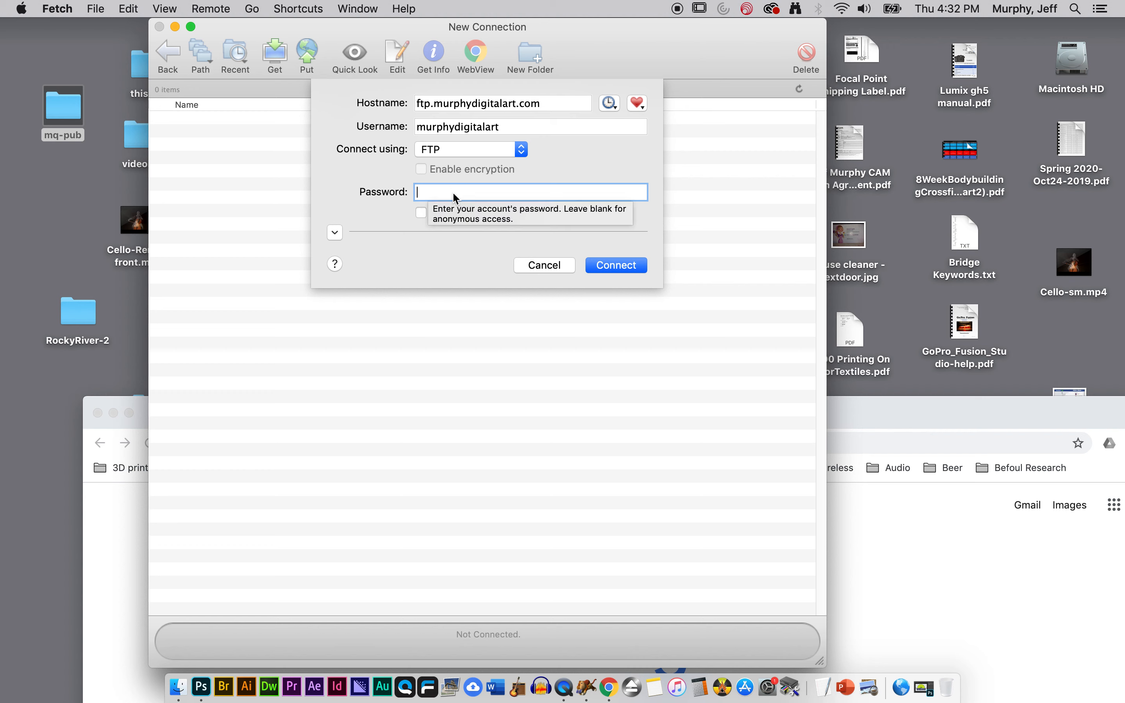
type("•••")
type("••")
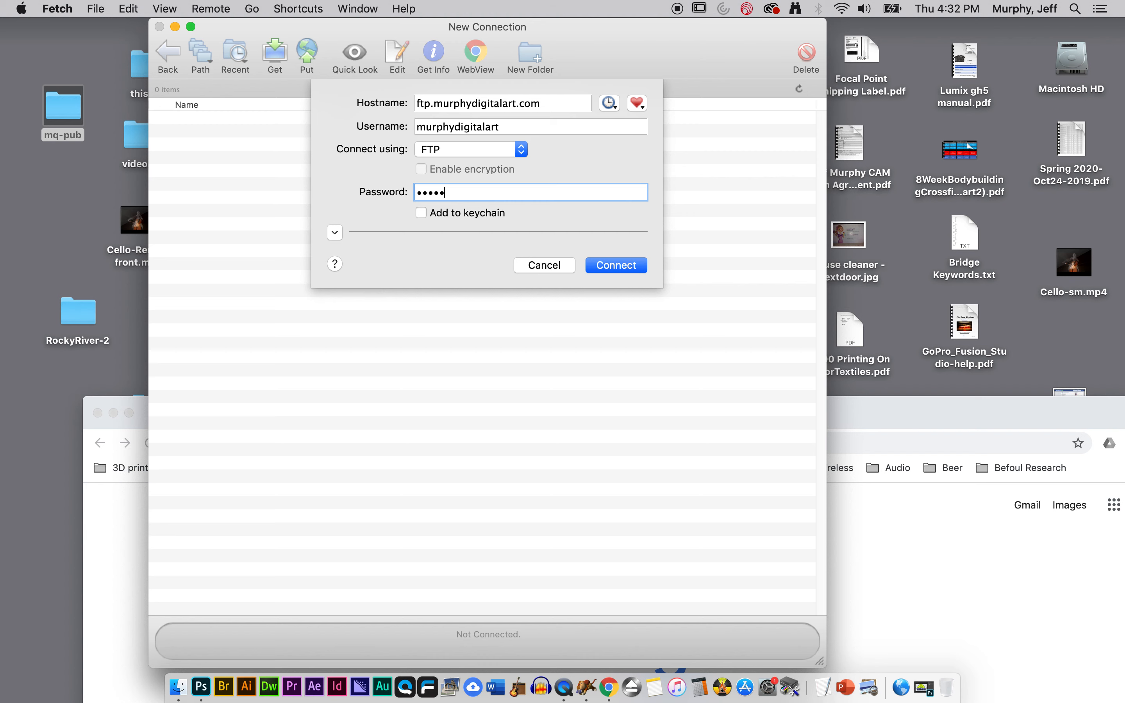
type("••••••")
left_click(624, 261)
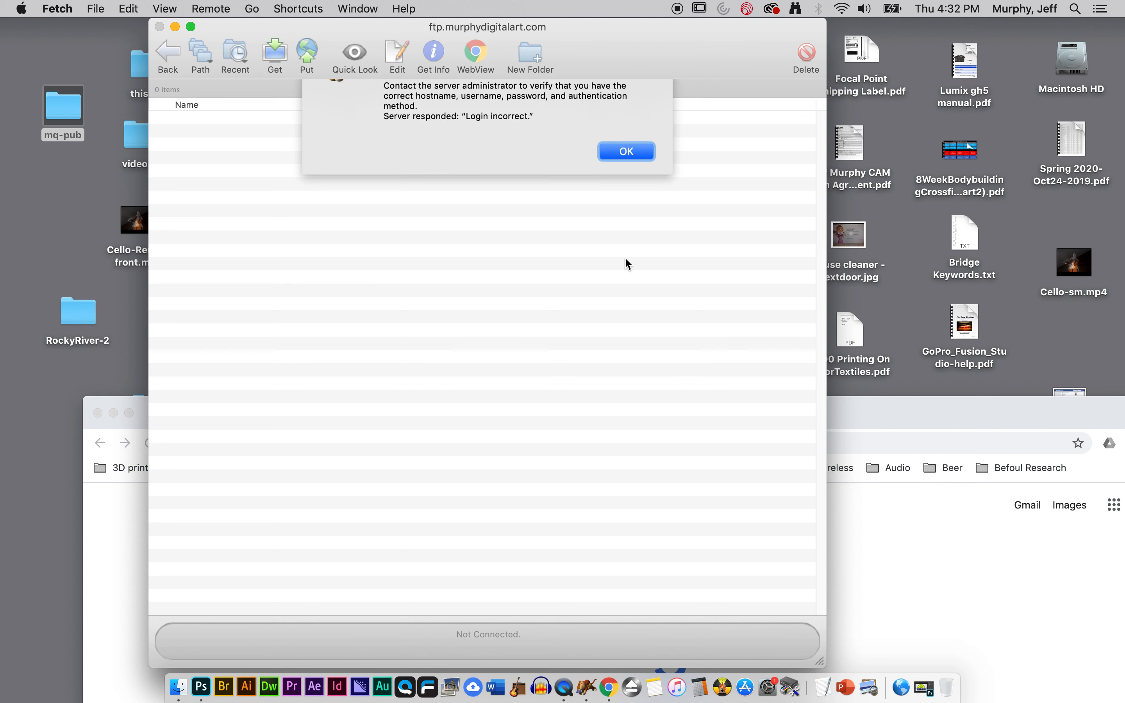
left_click(630, 205)
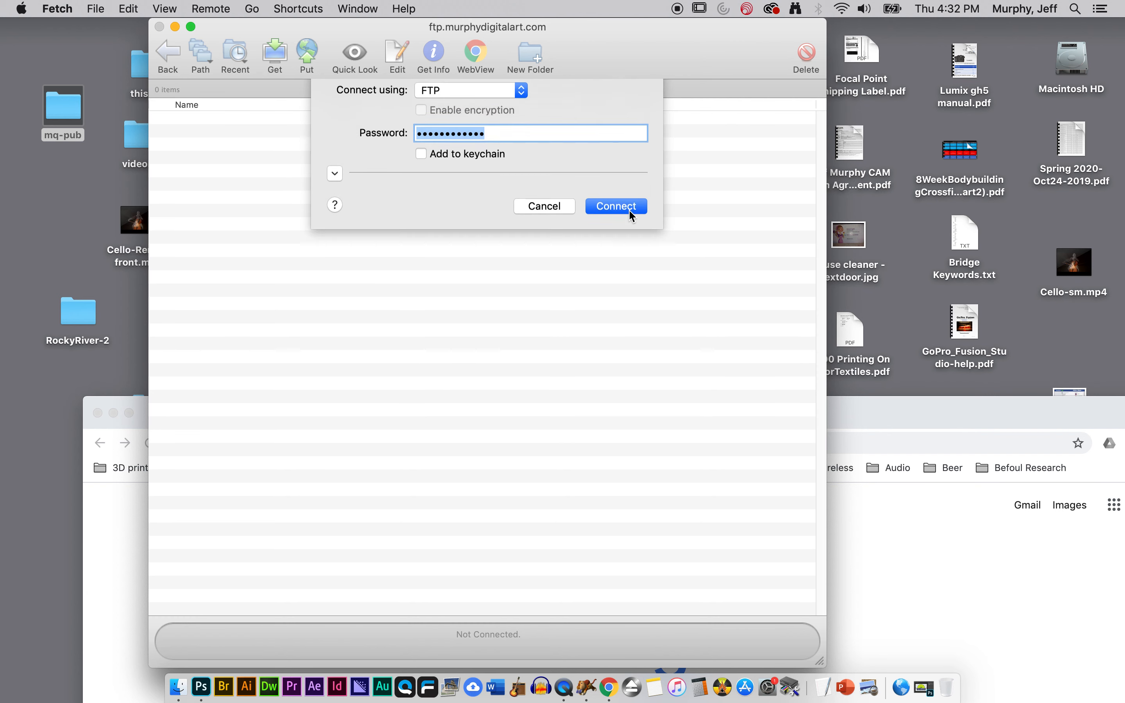
- Re-enter the account password and connect to ftp.murphydigitalart.com by FTP
left_click(512, 195)
left_click_drag(498, 195, 396, 194)
type("••••••")
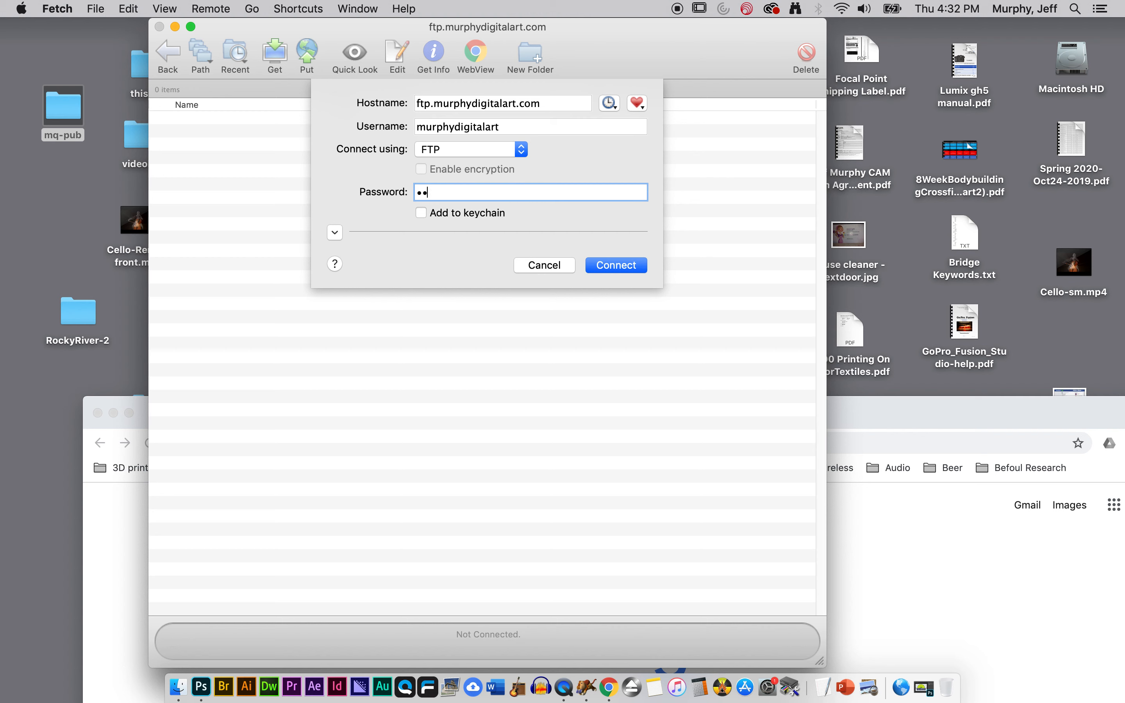
type("••••••")
left_click(605, 264)
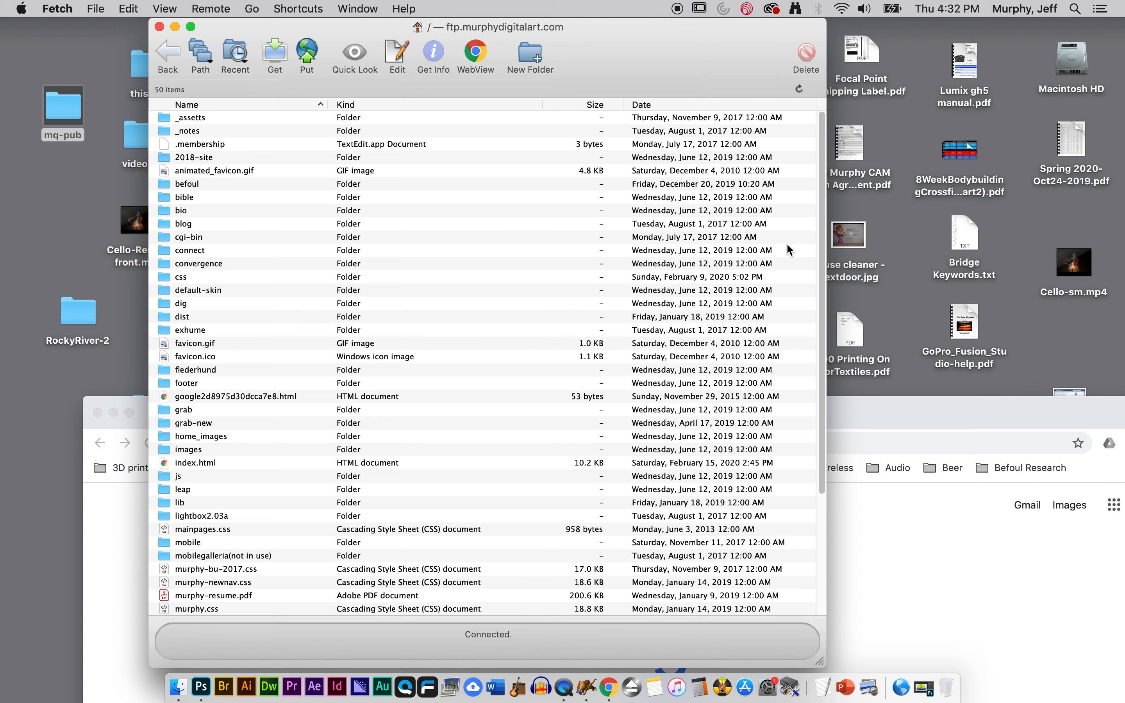
- Look through the complete list of folders and files in the server's root directory
scroll(809, 271, "down", 5)
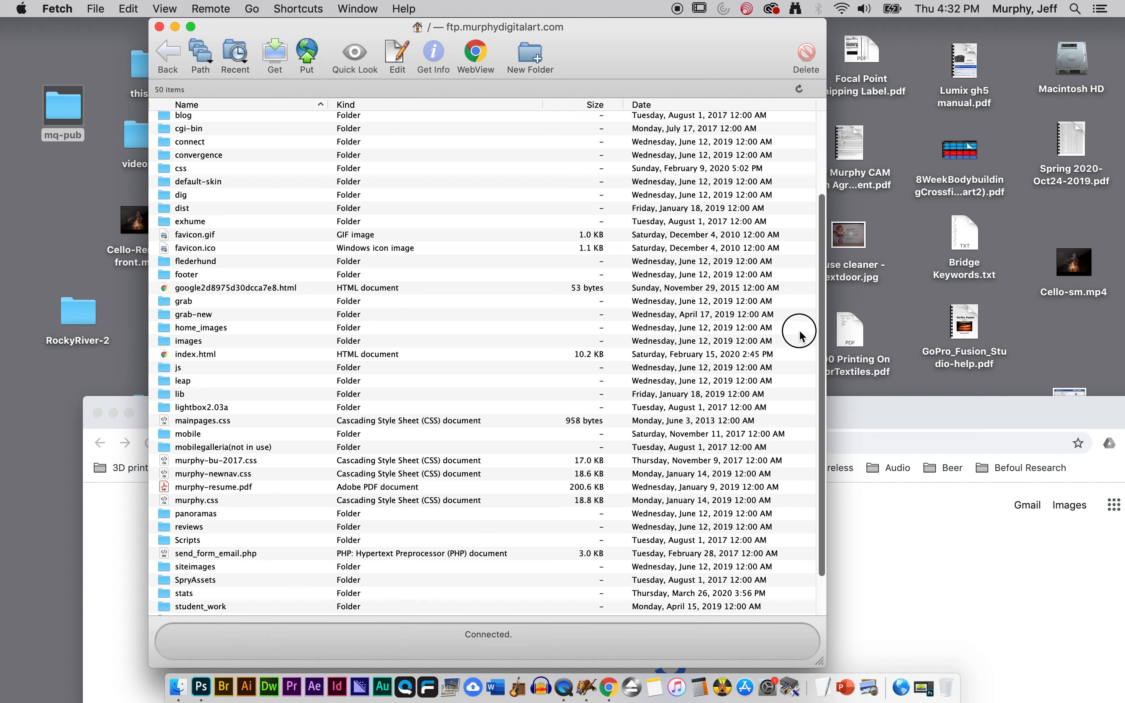
scroll(800, 333, "down", 2)
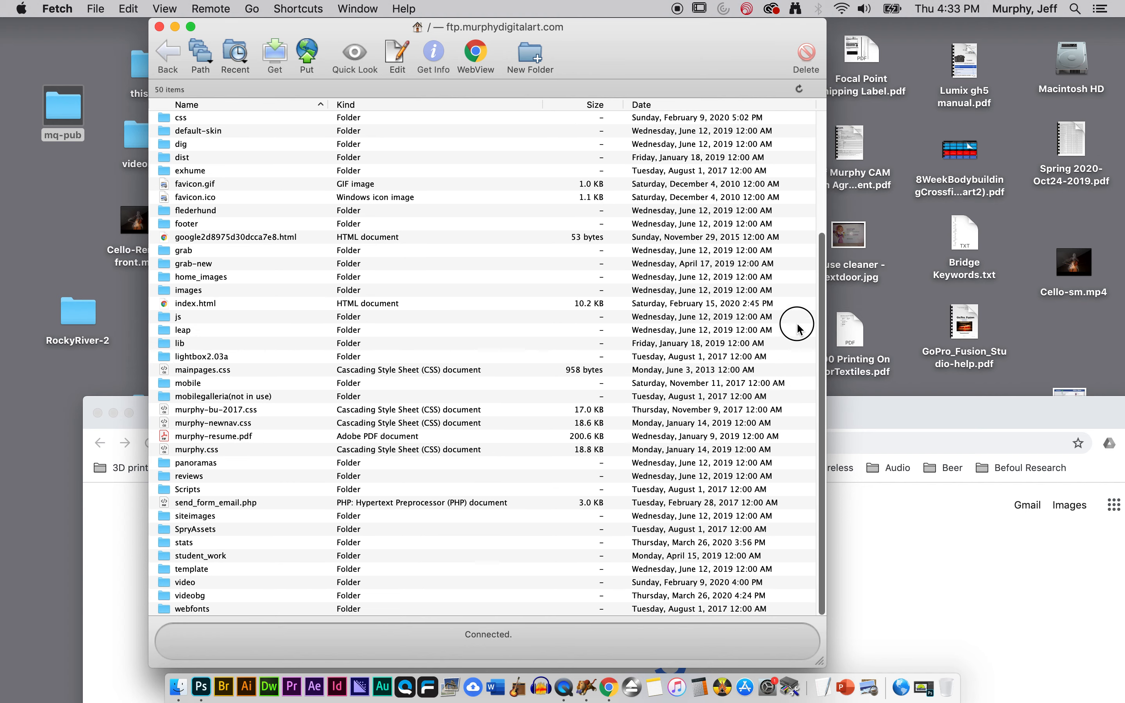
scroll(797, 328, "up", 7)
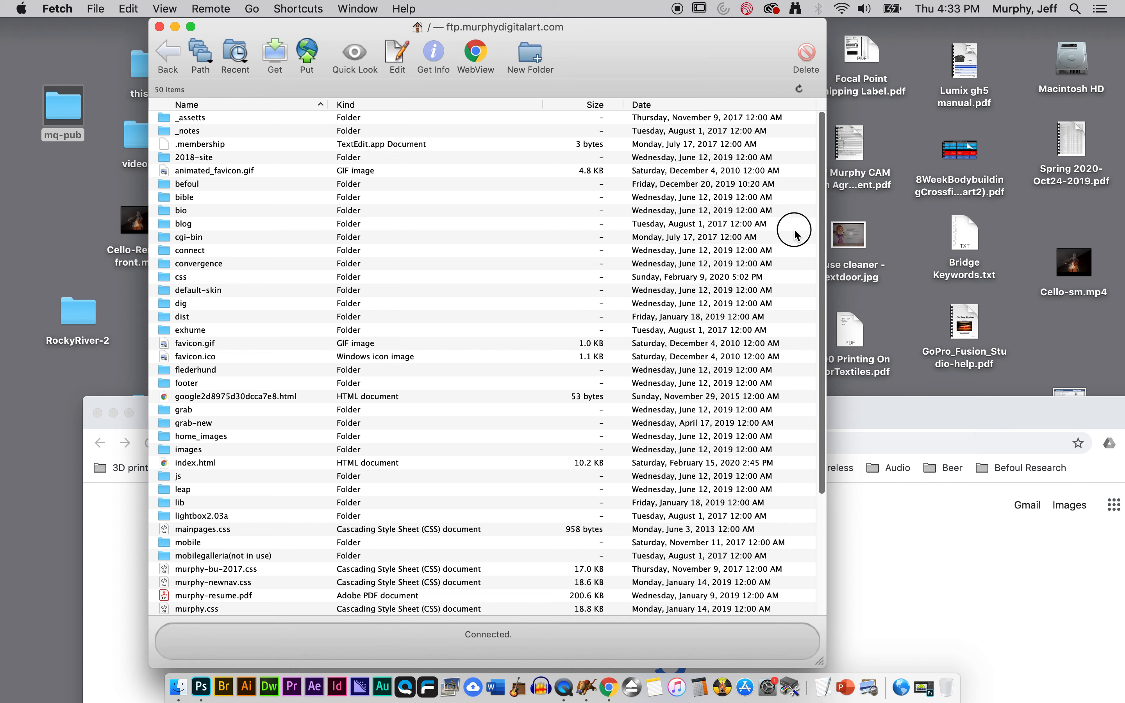
scroll(790, 260, "down", 3)
scroll(783, 291, "down", 4)
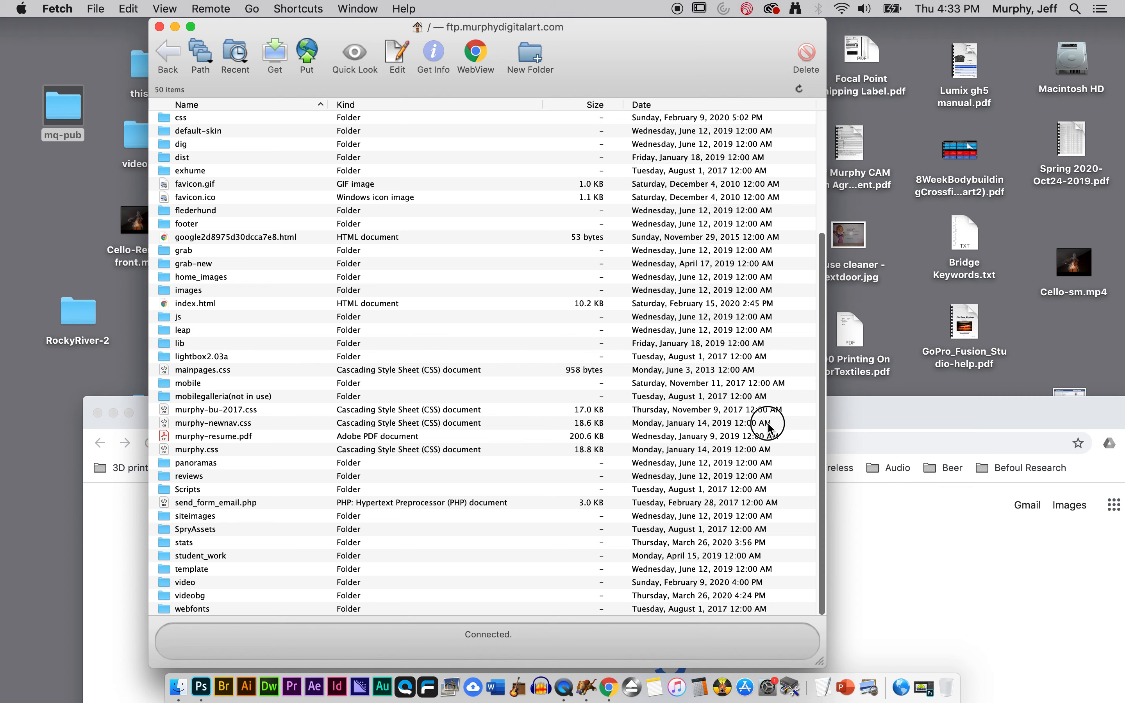
scroll(757, 289, "up", 5)
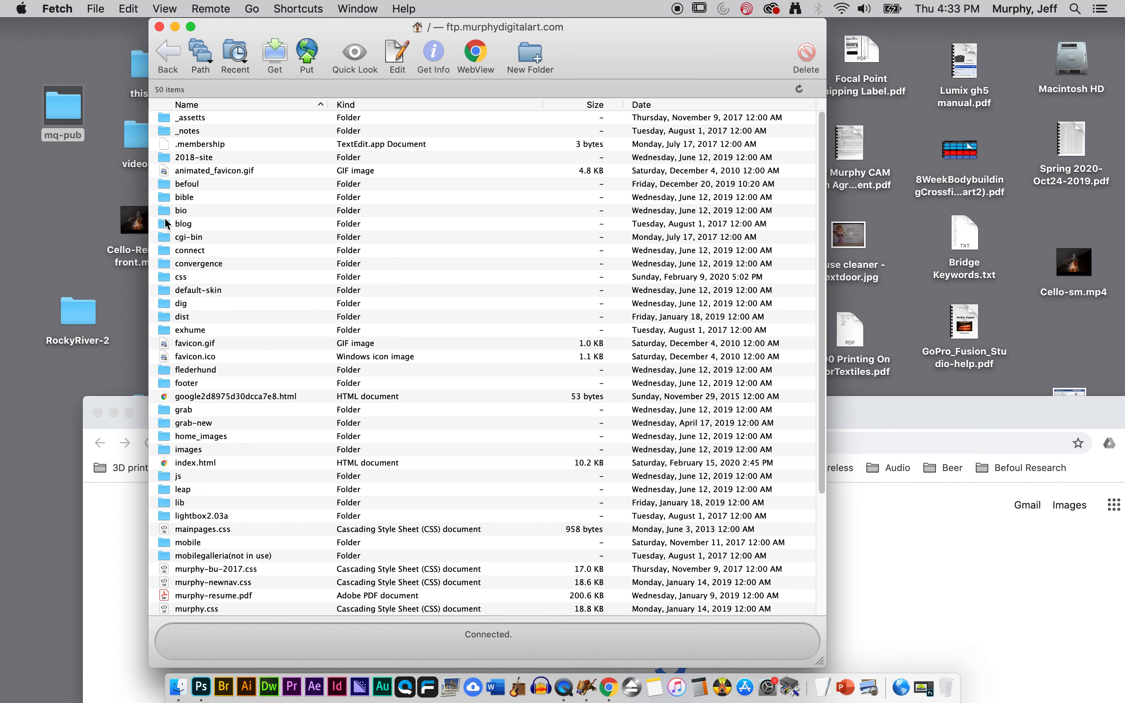
- Browse the server's convergence folder, look through the images in its img subfolder, and return to the root directory
double_click(164, 263)
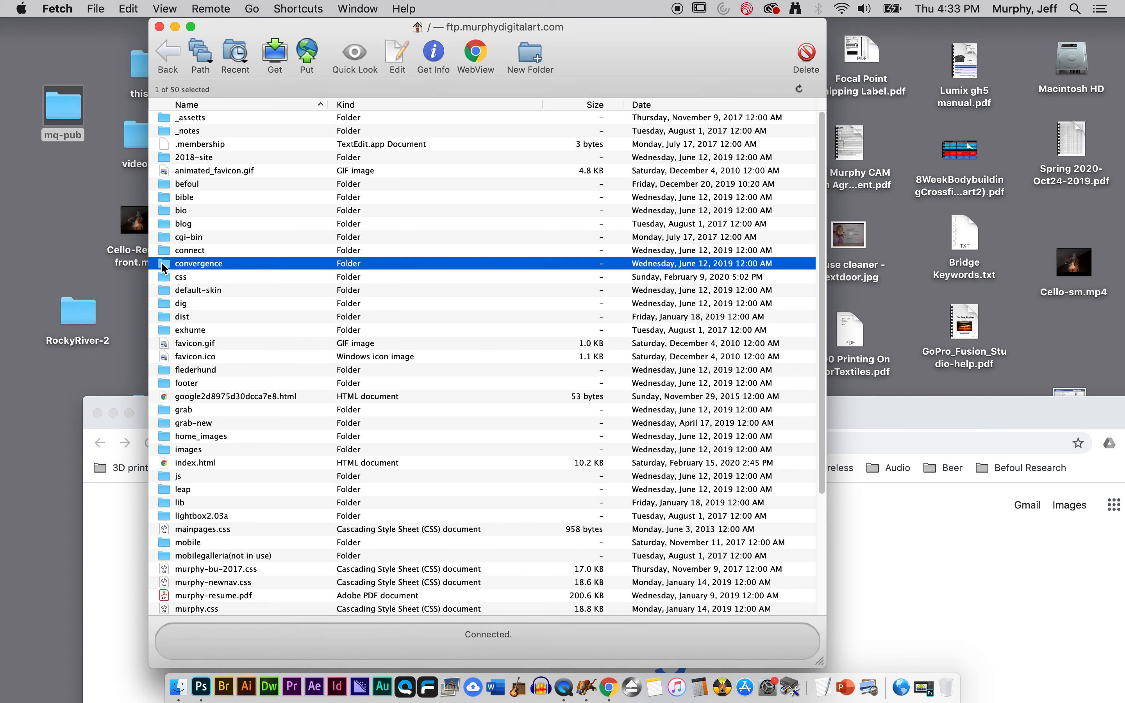
double_click(166, 119)
left_click(166, 53)
left_click(180, 135)
double_click(180, 135)
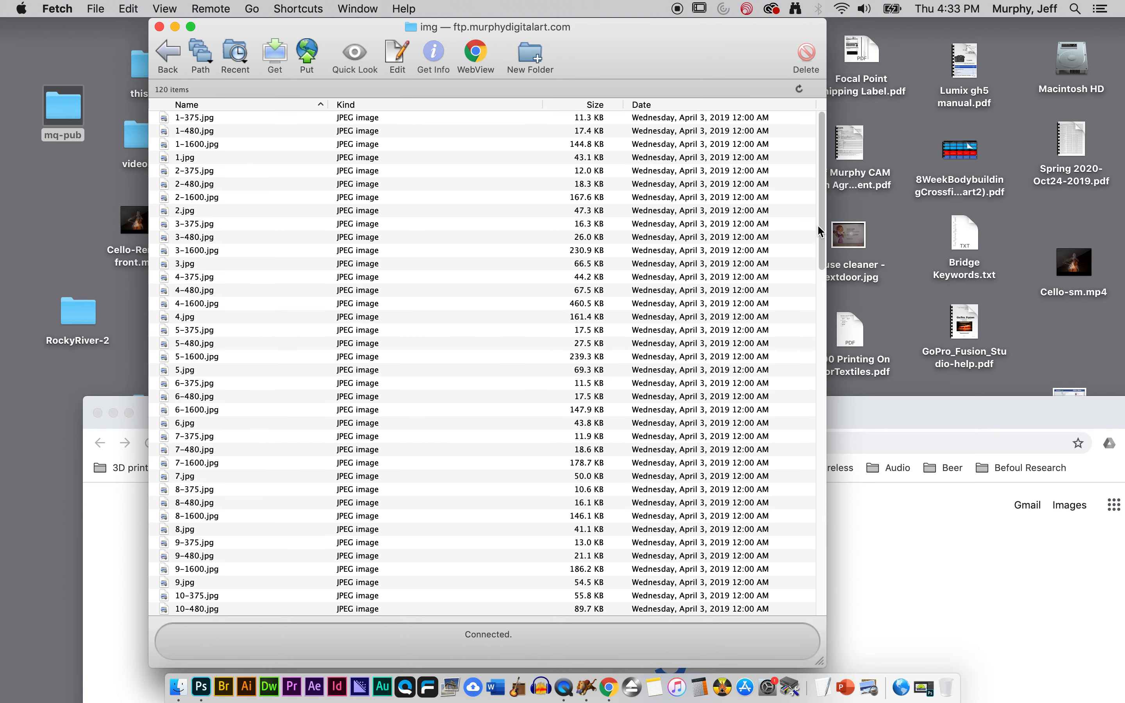
left_click_drag(819, 217, 799, 353)
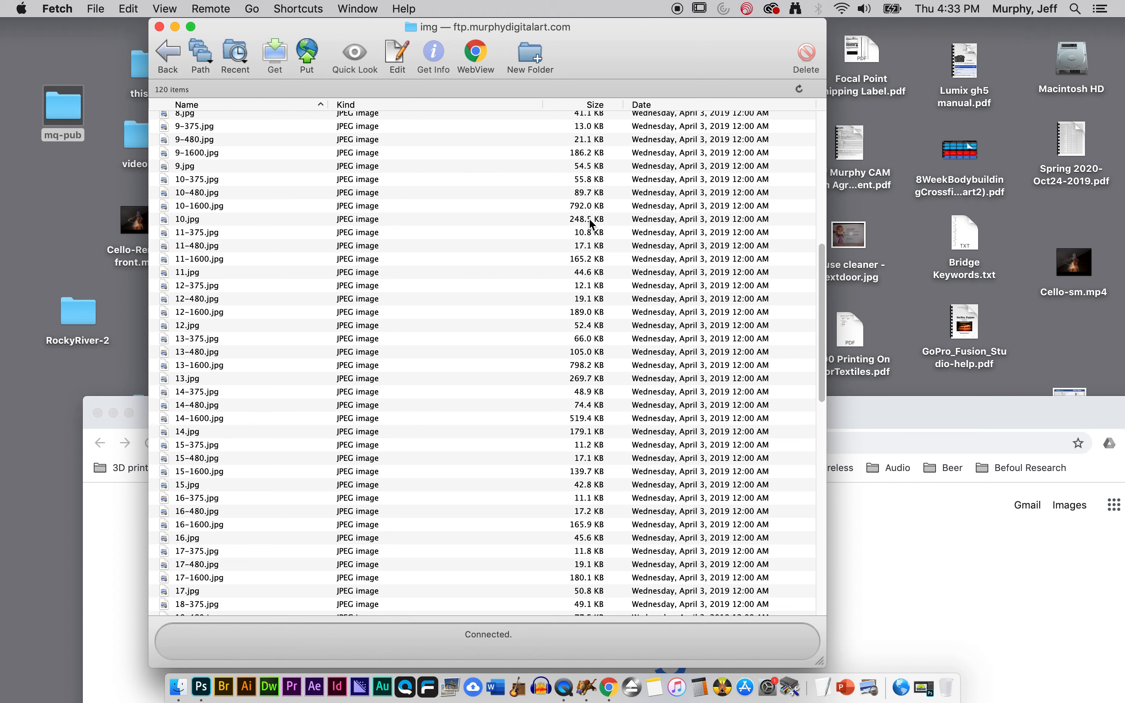
left_click_drag(821, 319, 824, 95)
left_click(168, 55)
left_click(168, 54)
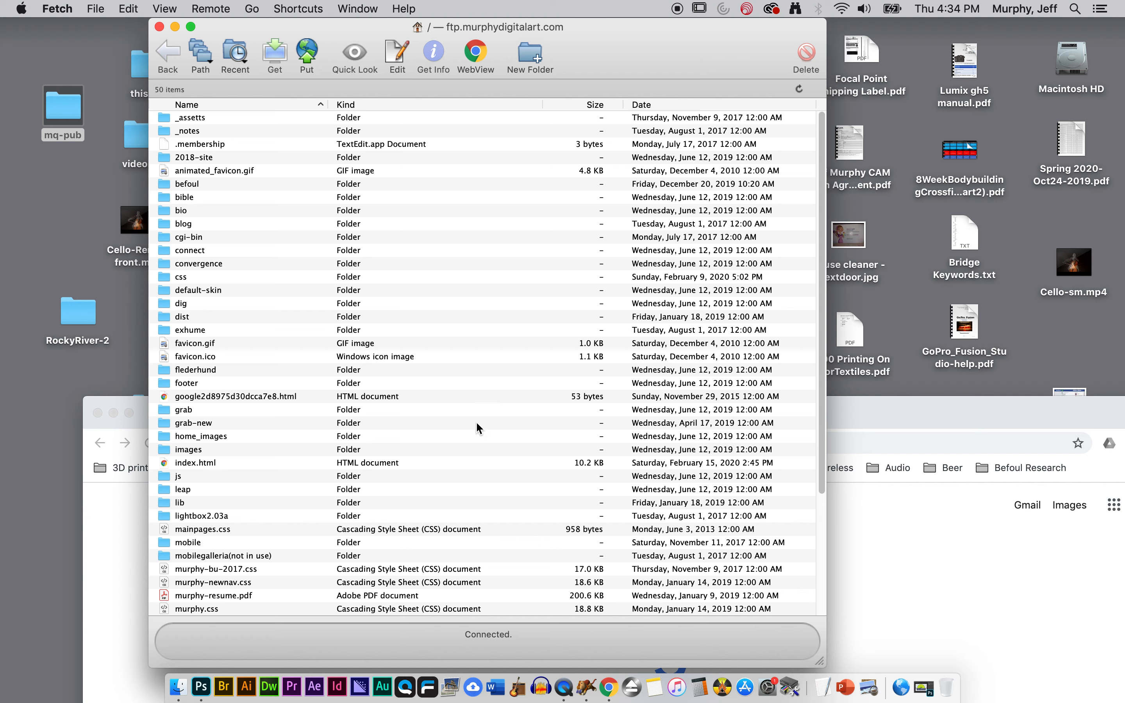
- Select the server's index.html, inspect the files in the desktop's mq-pub folder, and close that folder window
left_click(238, 462)
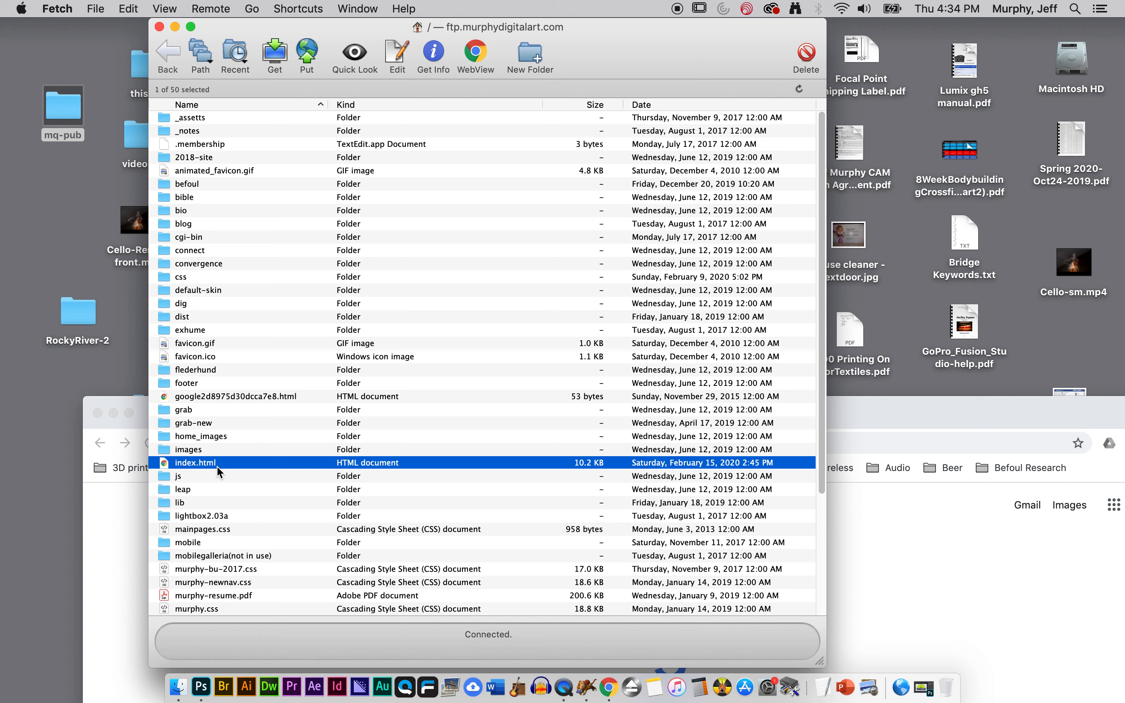
left_click(60, 108)
double_click(60, 108)
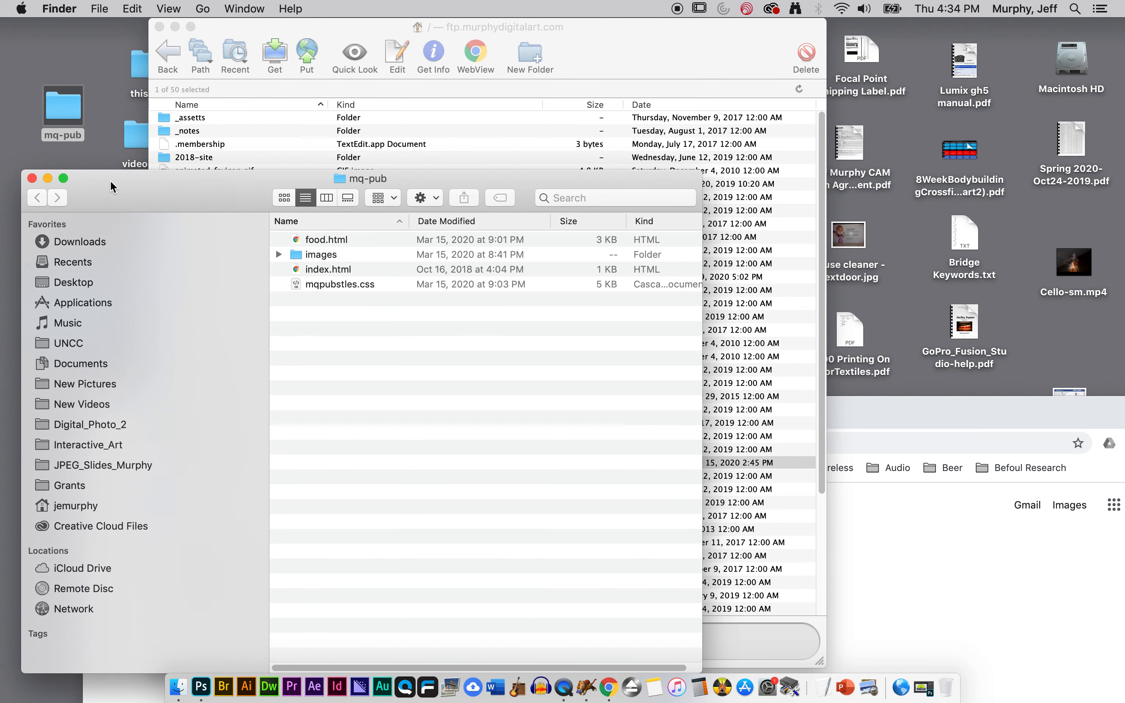
left_click(31, 178)
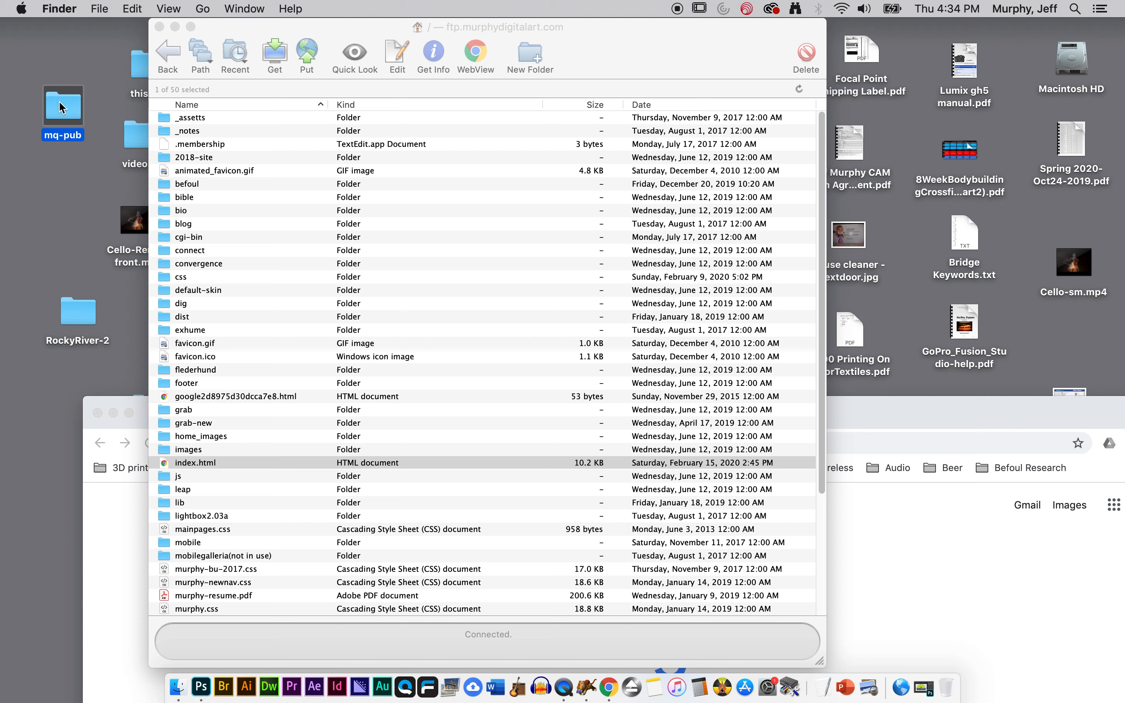
- Upload the desktop's mq-pub folder to the server's root directory, check the uploaded folder's contents, and return to the root
left_click(251, 83)
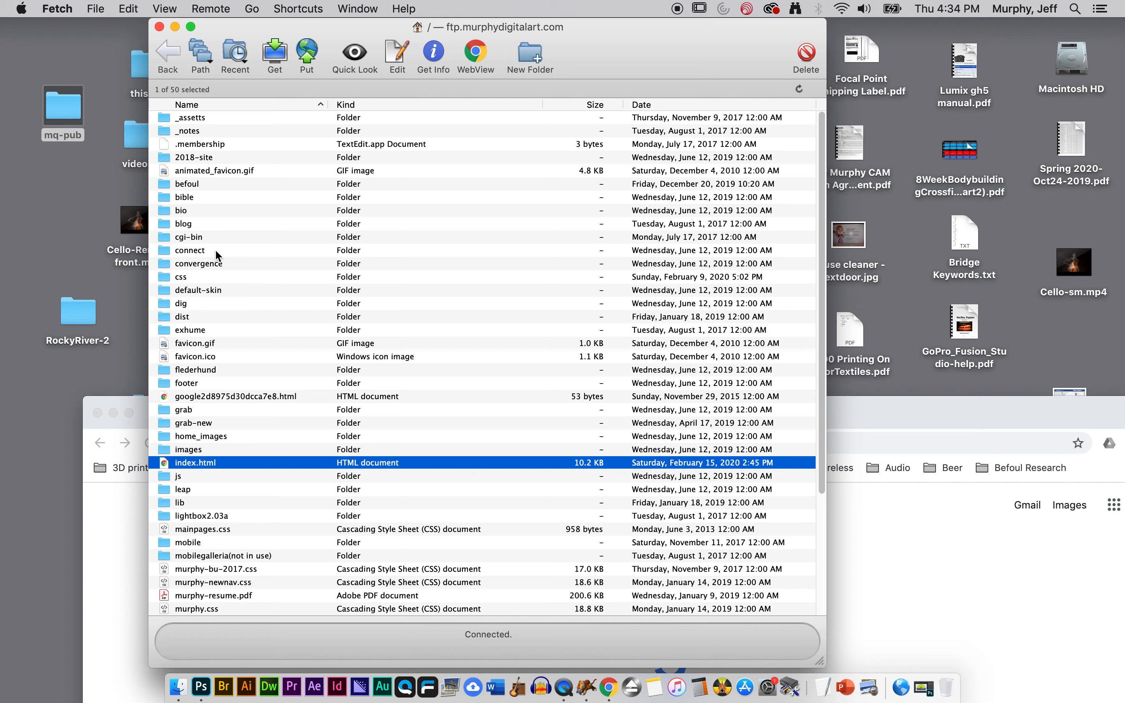
left_click(165, 385)
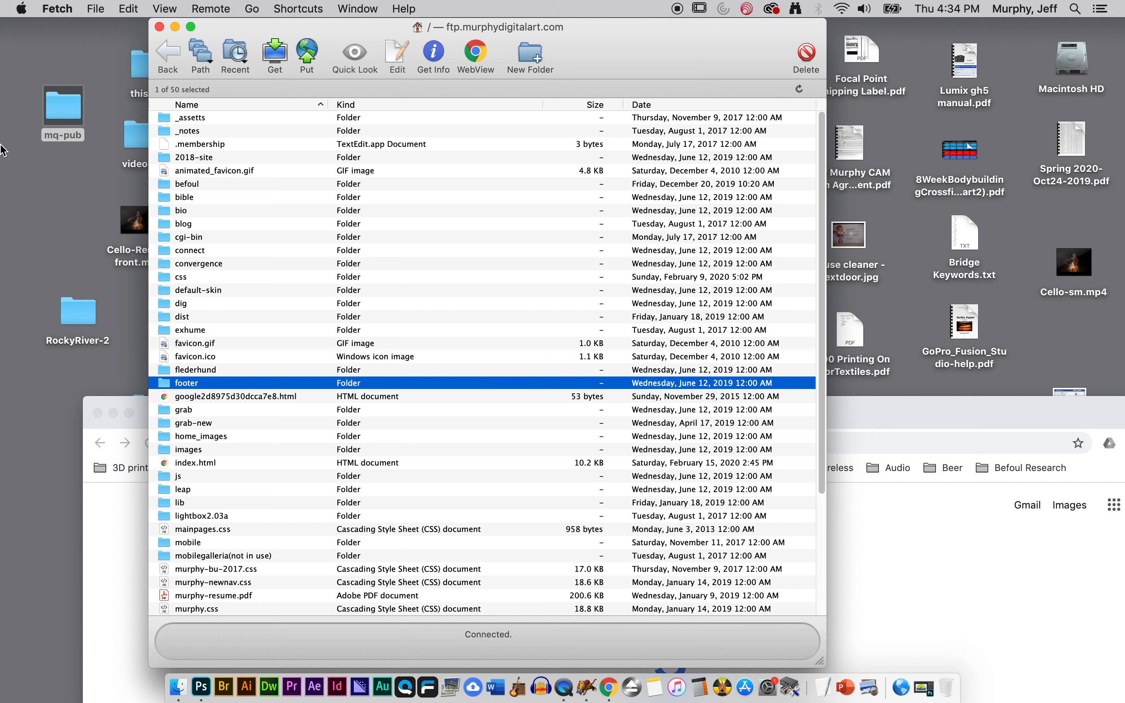
left_click_drag(65, 105, 236, 393)
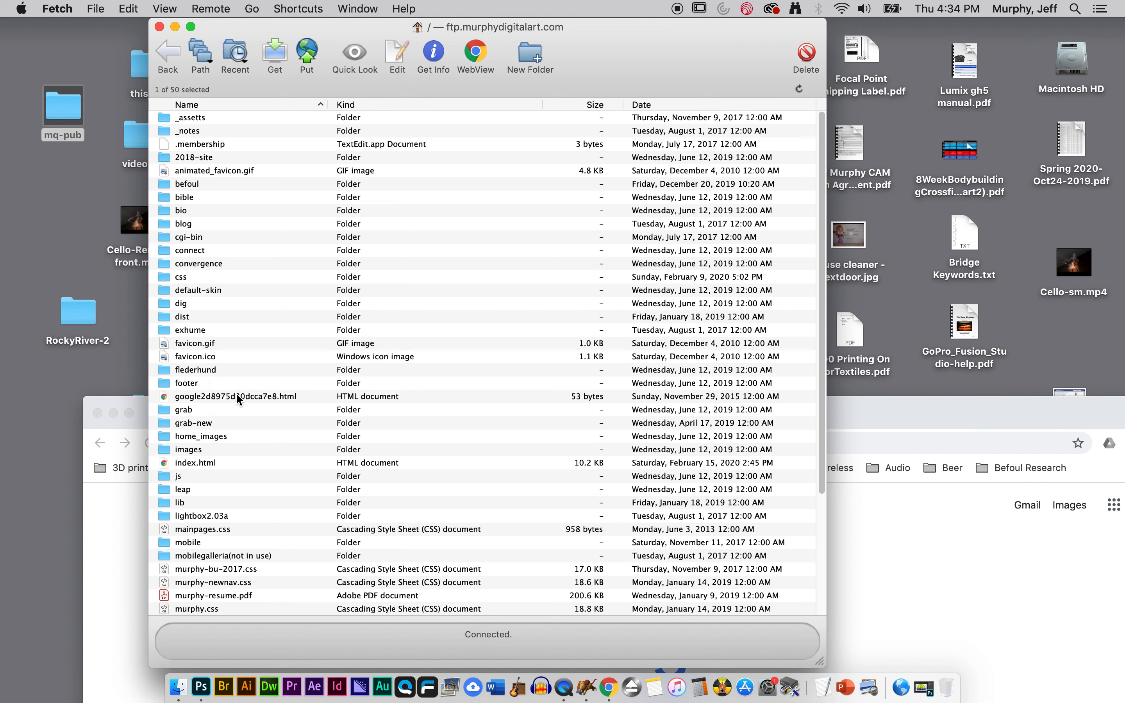
left_click_drag(64, 115, 299, 400)
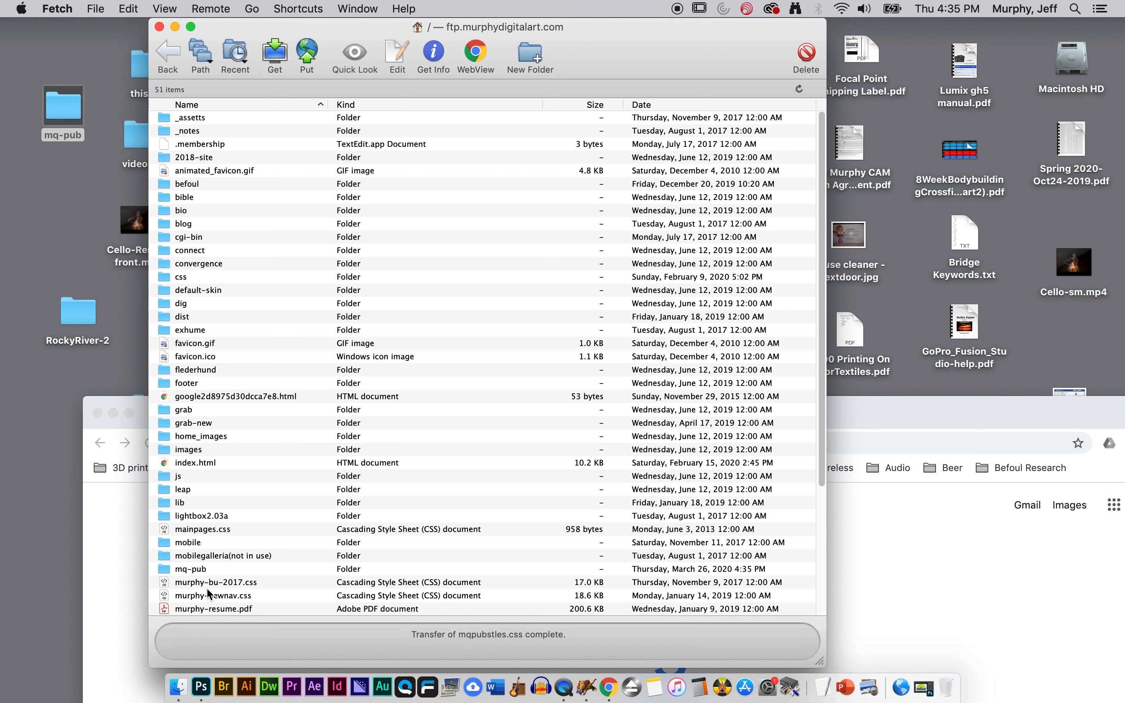
double_click(213, 569)
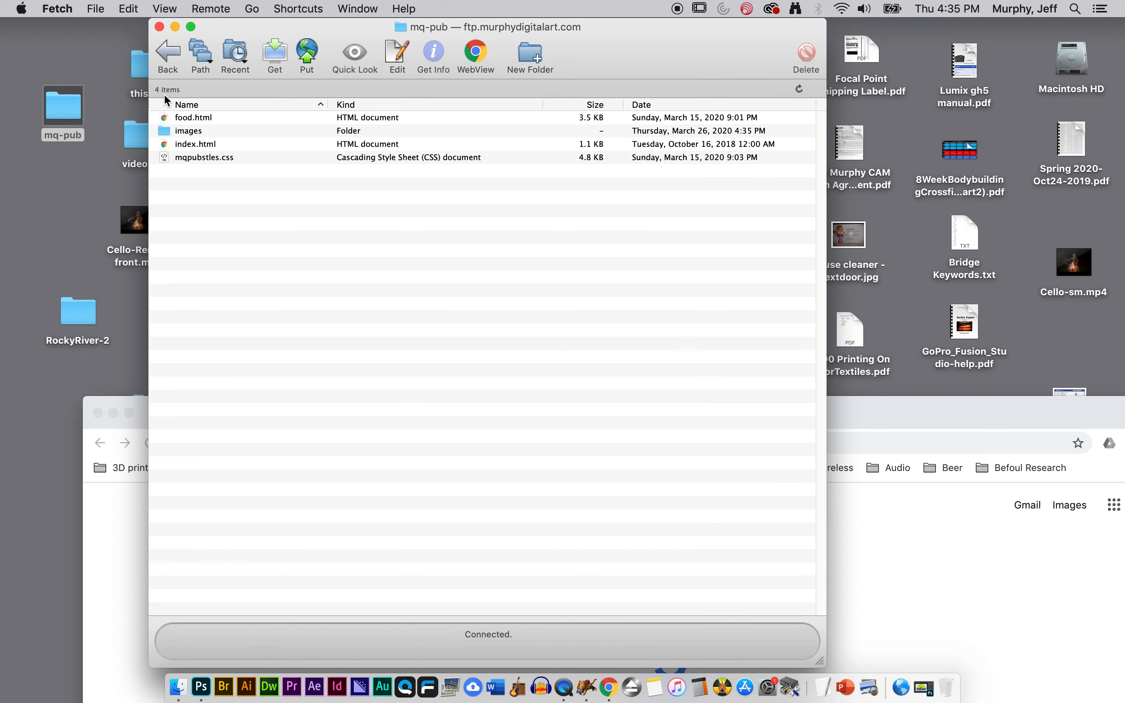
left_click(165, 55)
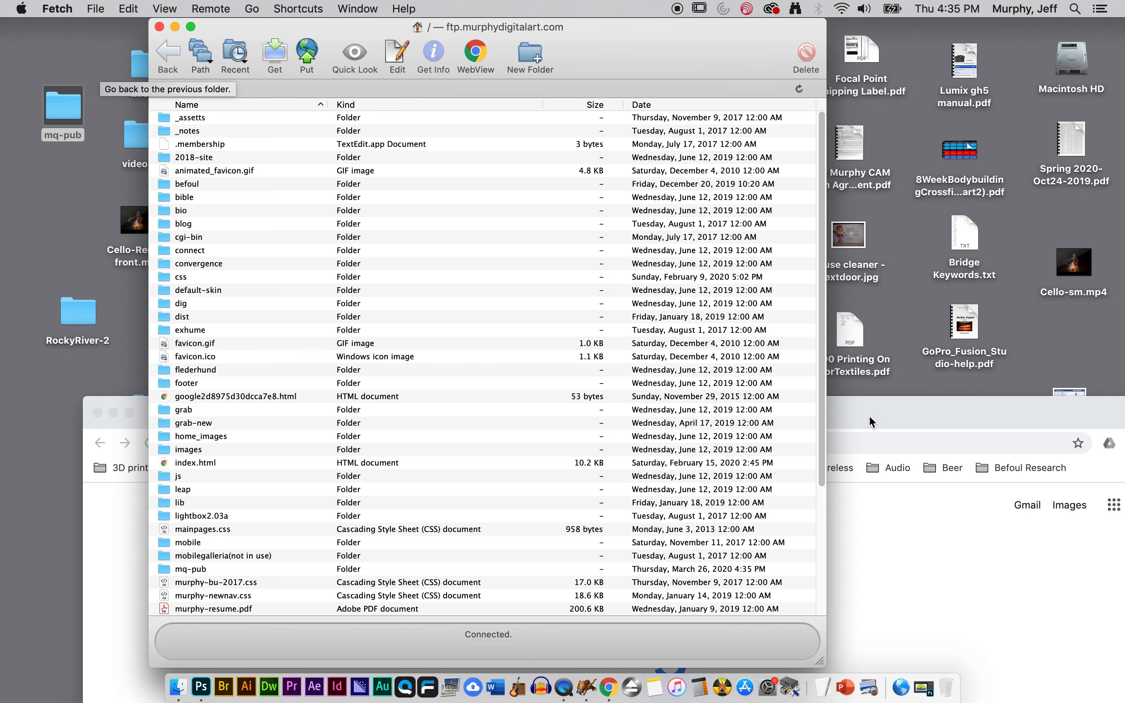
- Switch to Chrome, raise its window, view the local pub page's tab and go to the empty new tab
left_click_drag(868, 415, 823, 200)
left_click(217, 195)
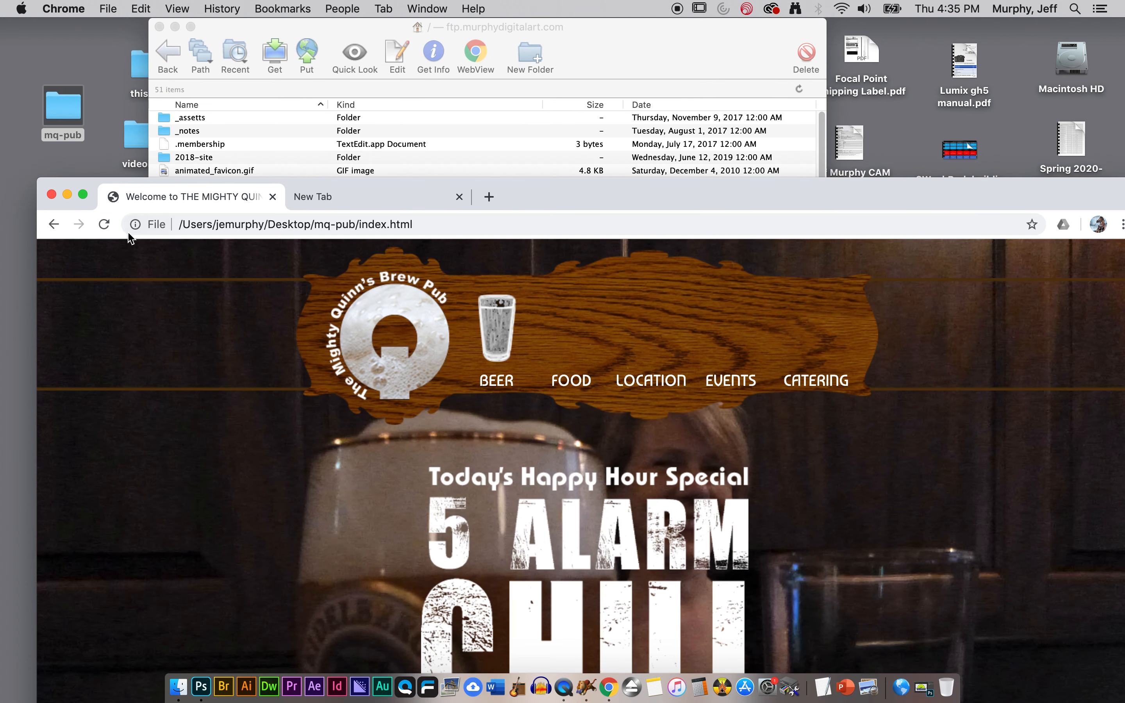
left_click(328, 203)
left_click_drag(533, 193, 532, 168)
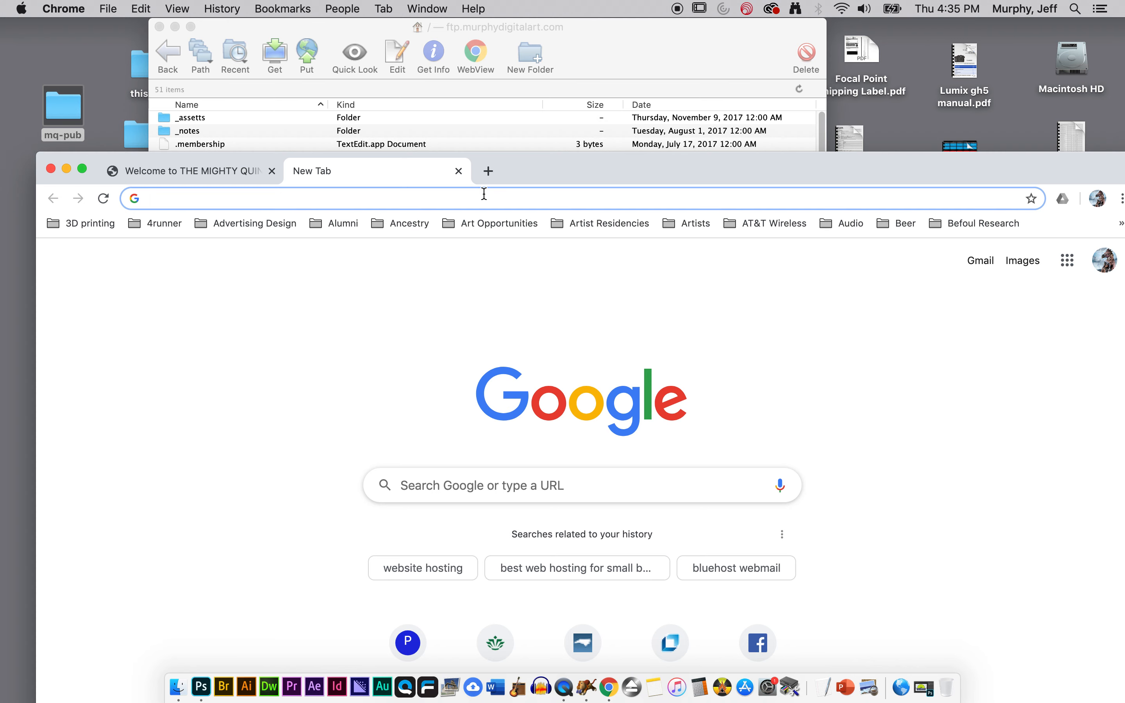
type("www")
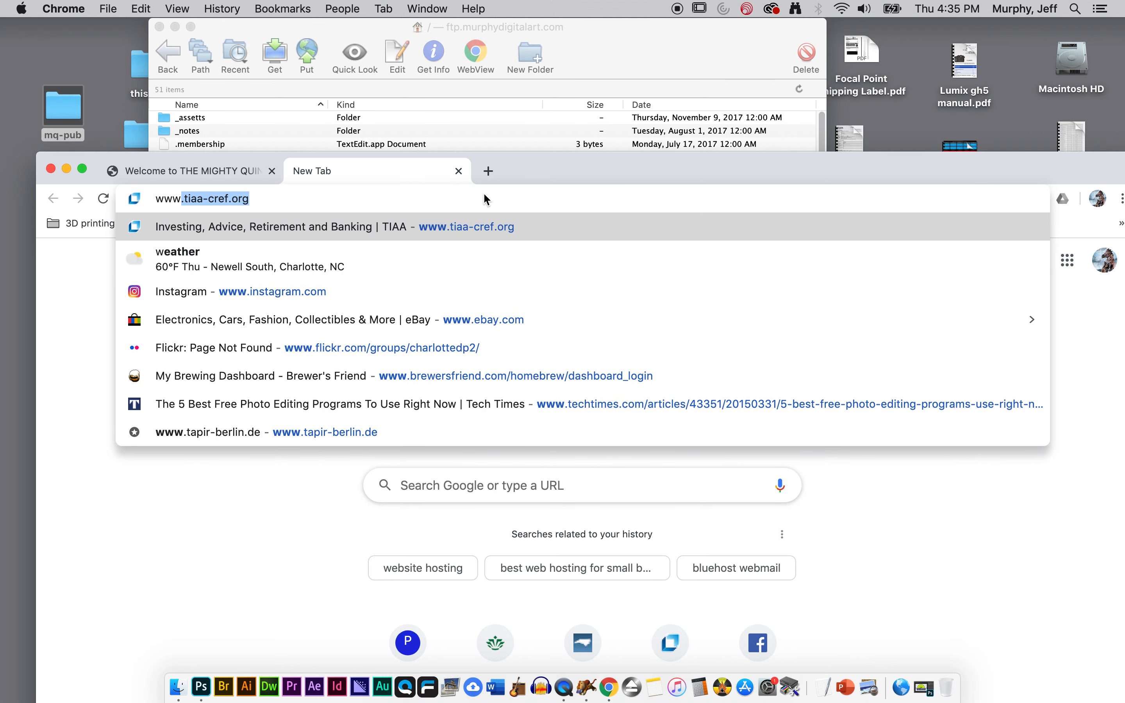
type(".murphydigitalart.com")
left_click(474, 198)
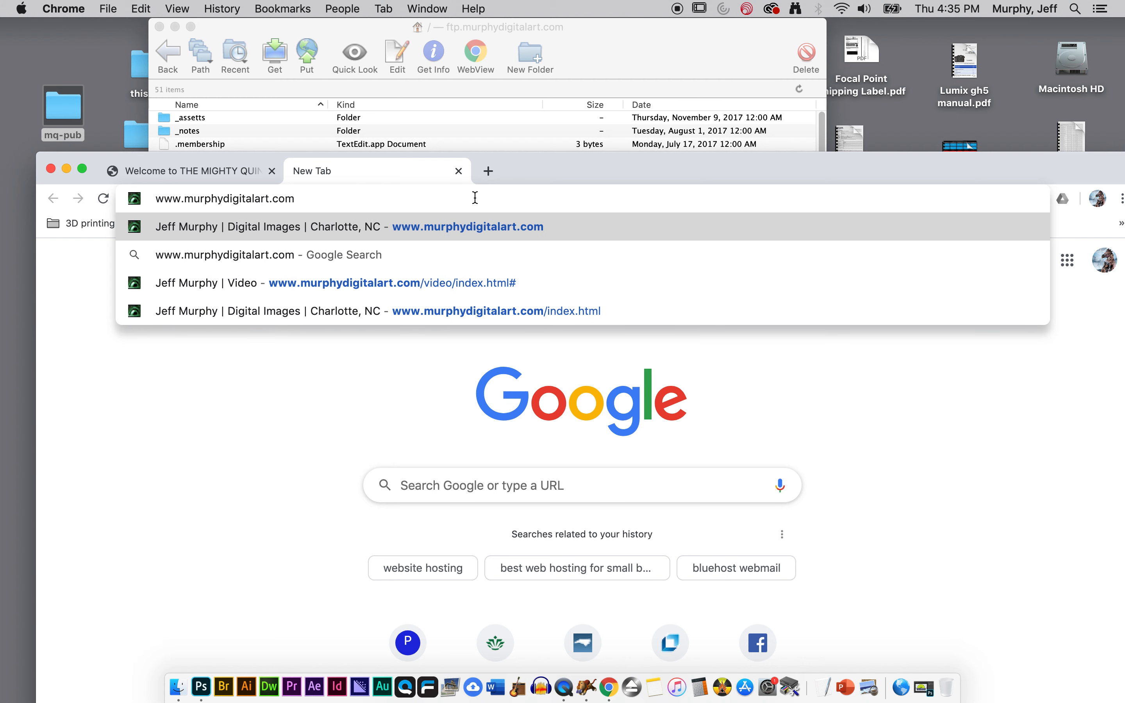
type("/")
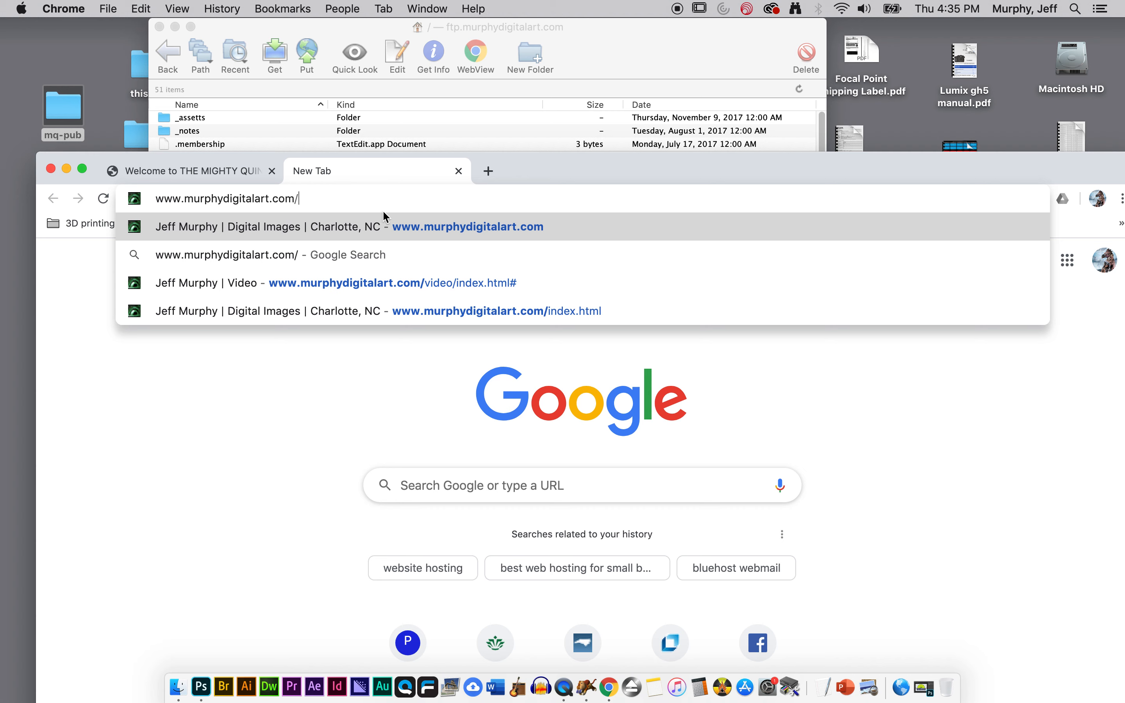
type("m")
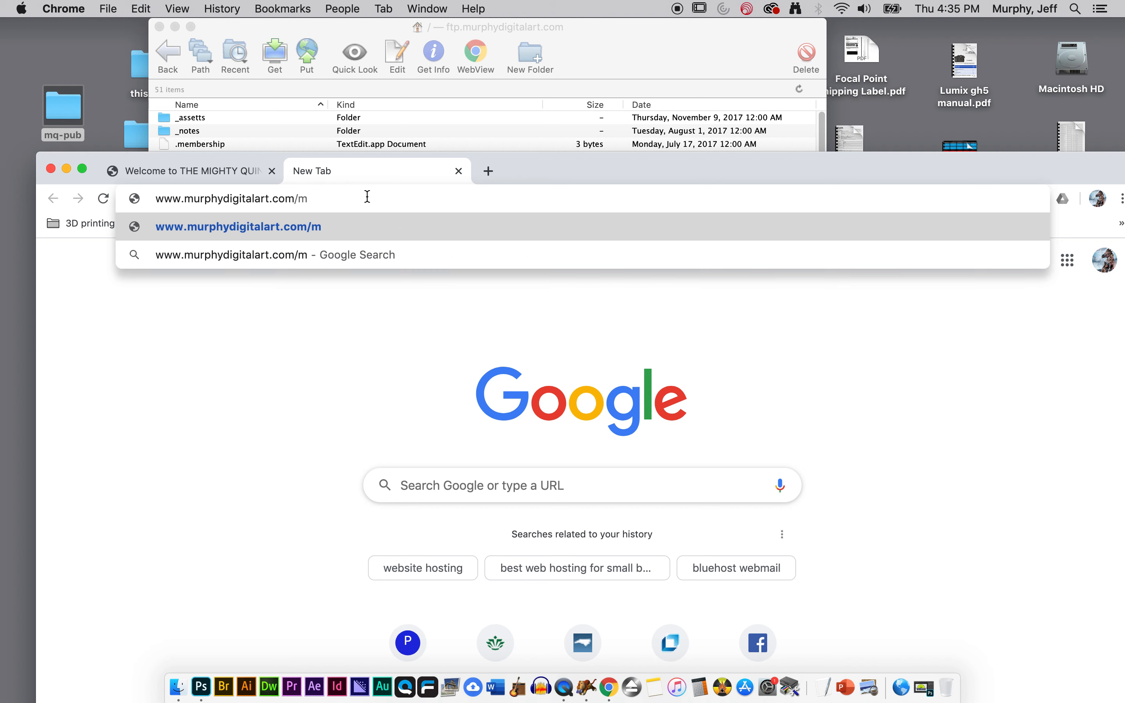
type("q")
type("-pub")
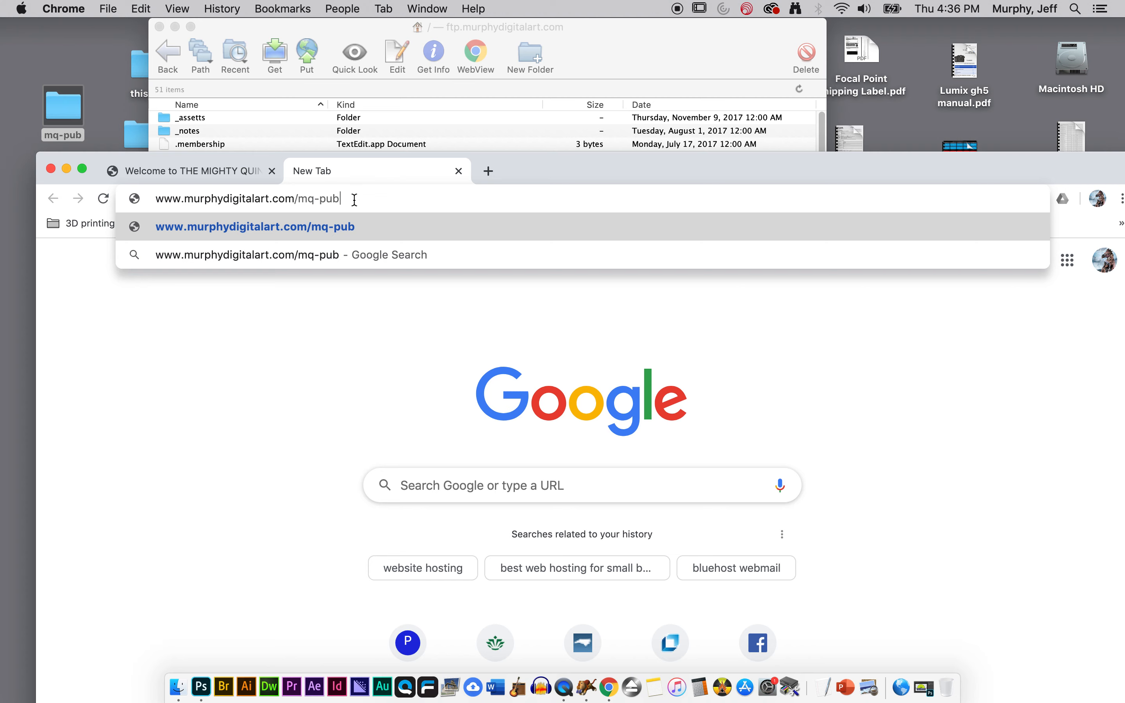
key("Return")
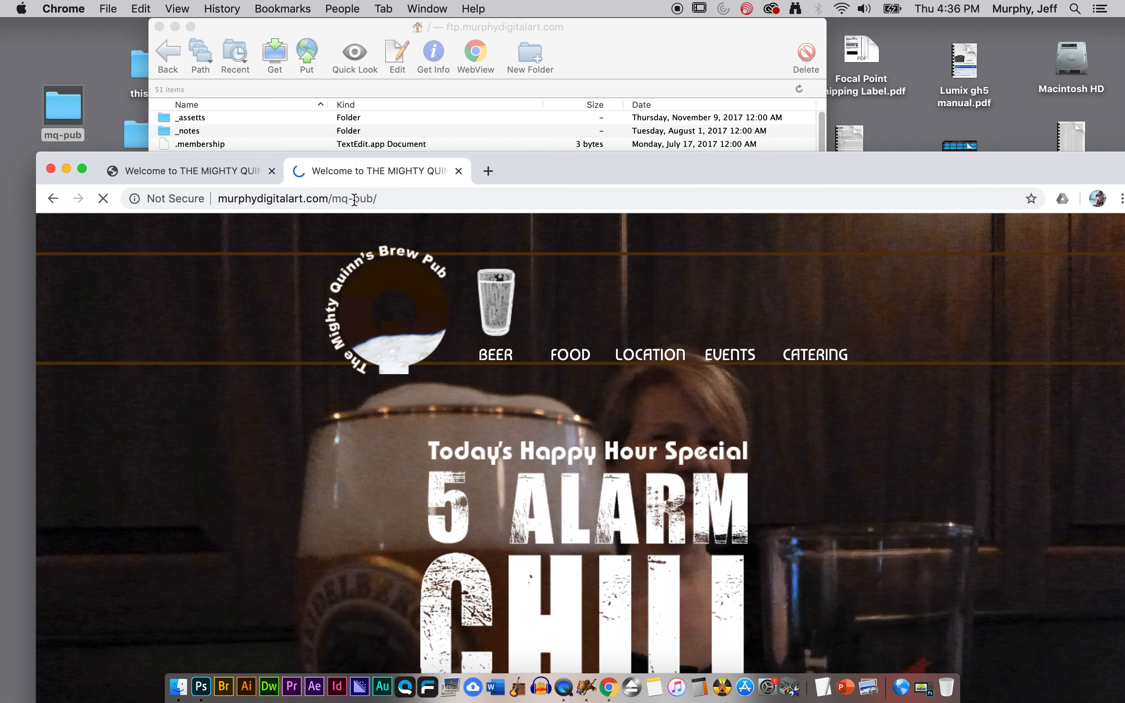
- Move the browser window up to fit the whole published home page and show its full web address
left_click_drag(489, 171, 491, 37)
left_click(358, 65)
key("Right")
left_click(382, 66)
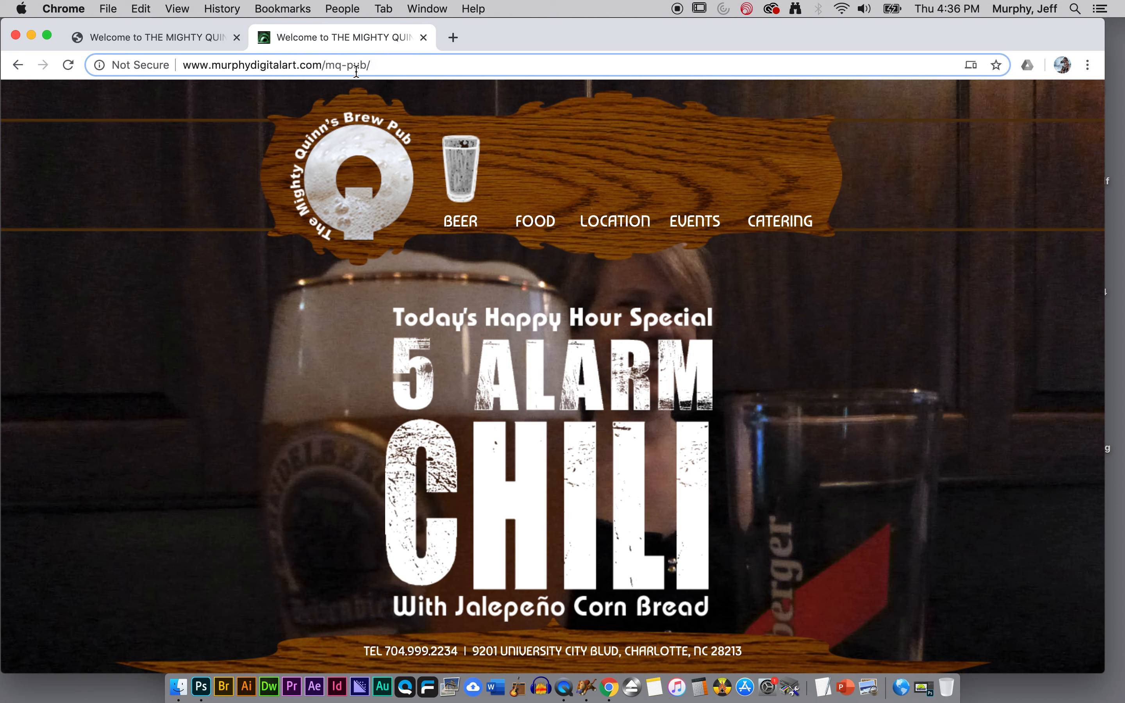
- Compare the published page's web address with the local index.html file path in the other tab
left_click(493, 30)
left_click(494, 31)
left_click(181, 38)
left_click(325, 39)
left_click_drag(376, 69, 186, 68)
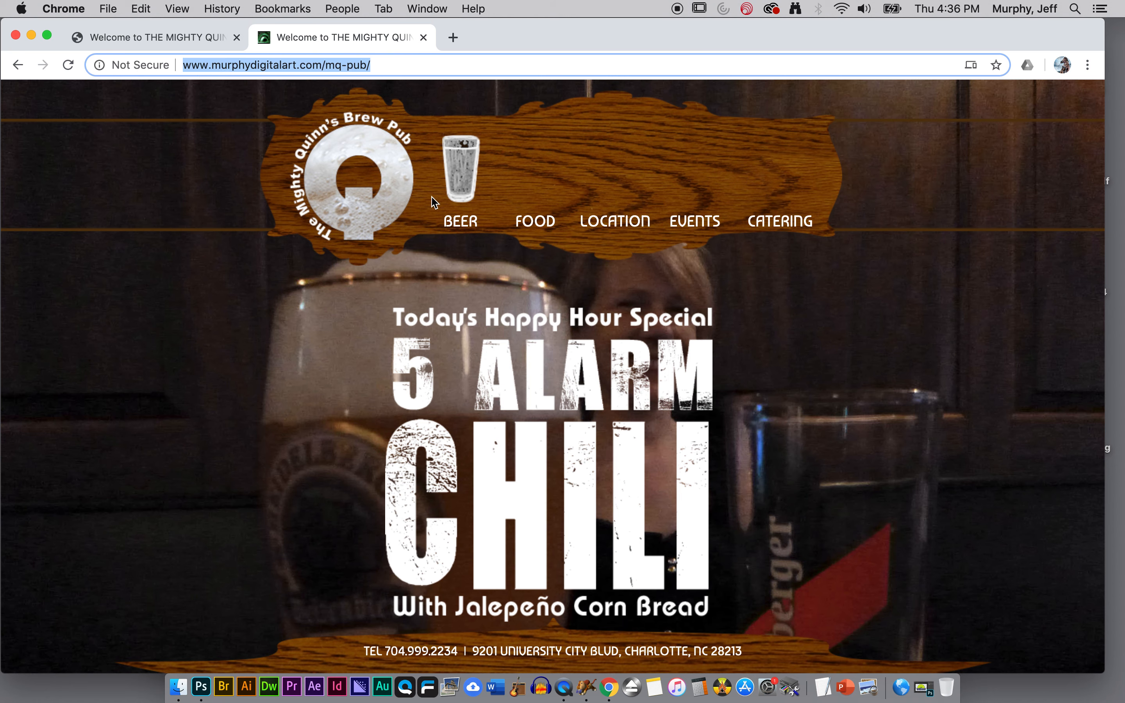
left_click(191, 49)
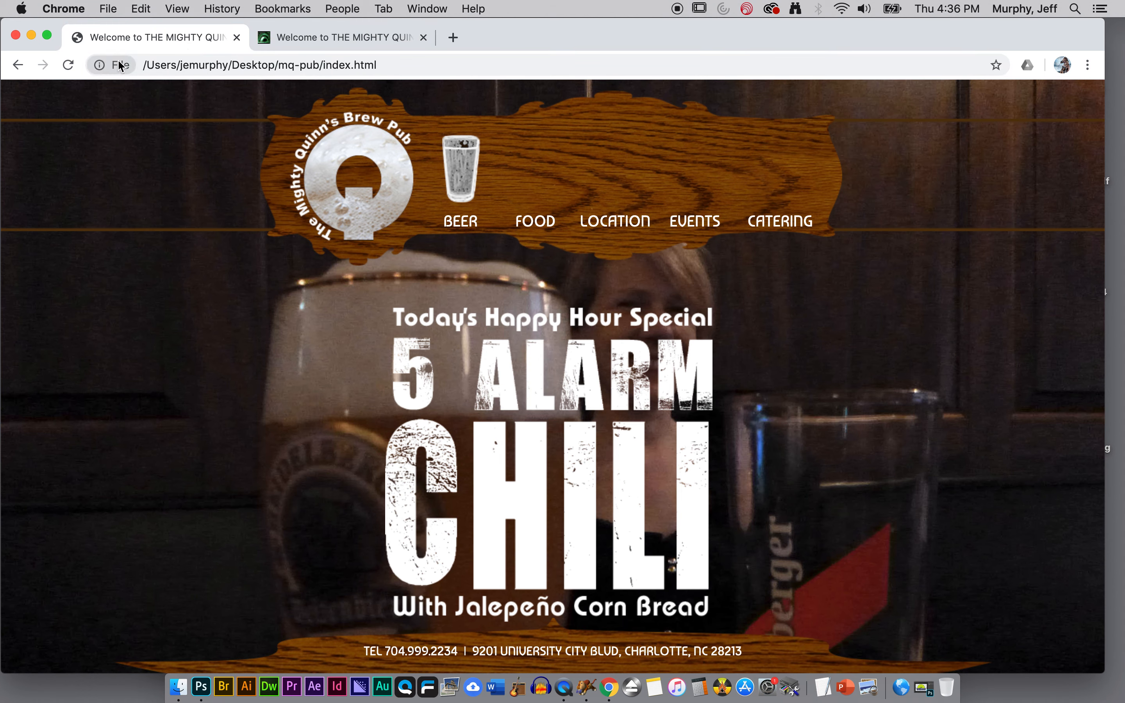
left_click(315, 45)
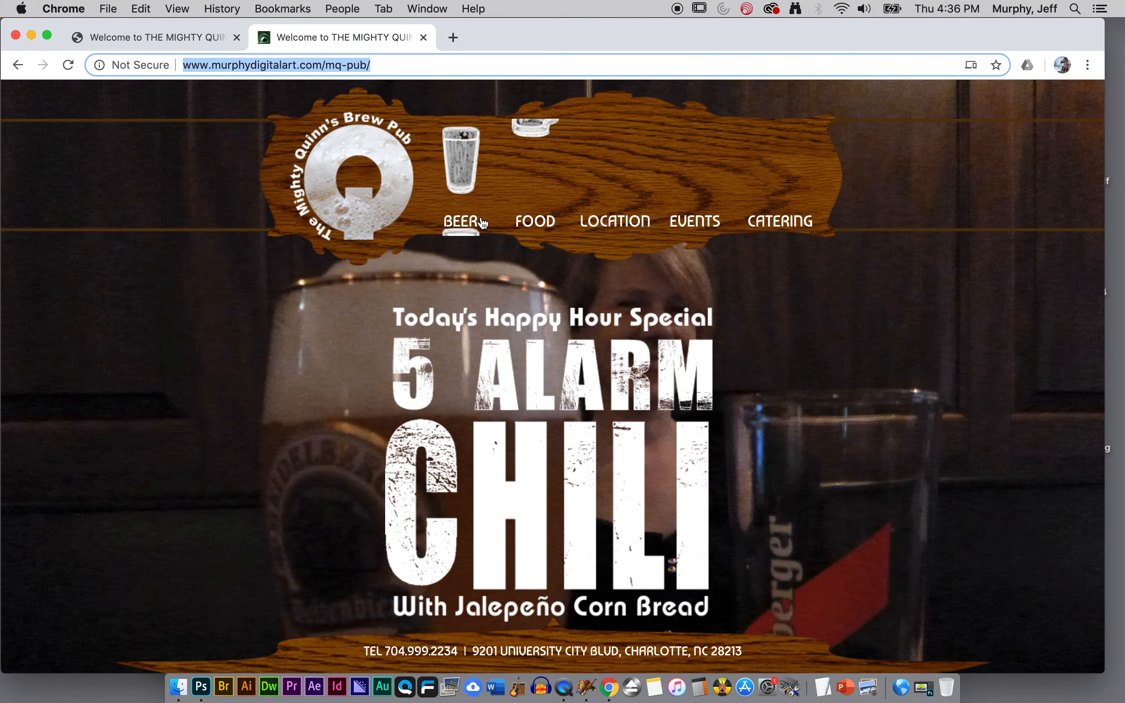
- Test the published site's Food and Location links, and go back to the Food page
left_click(536, 225)
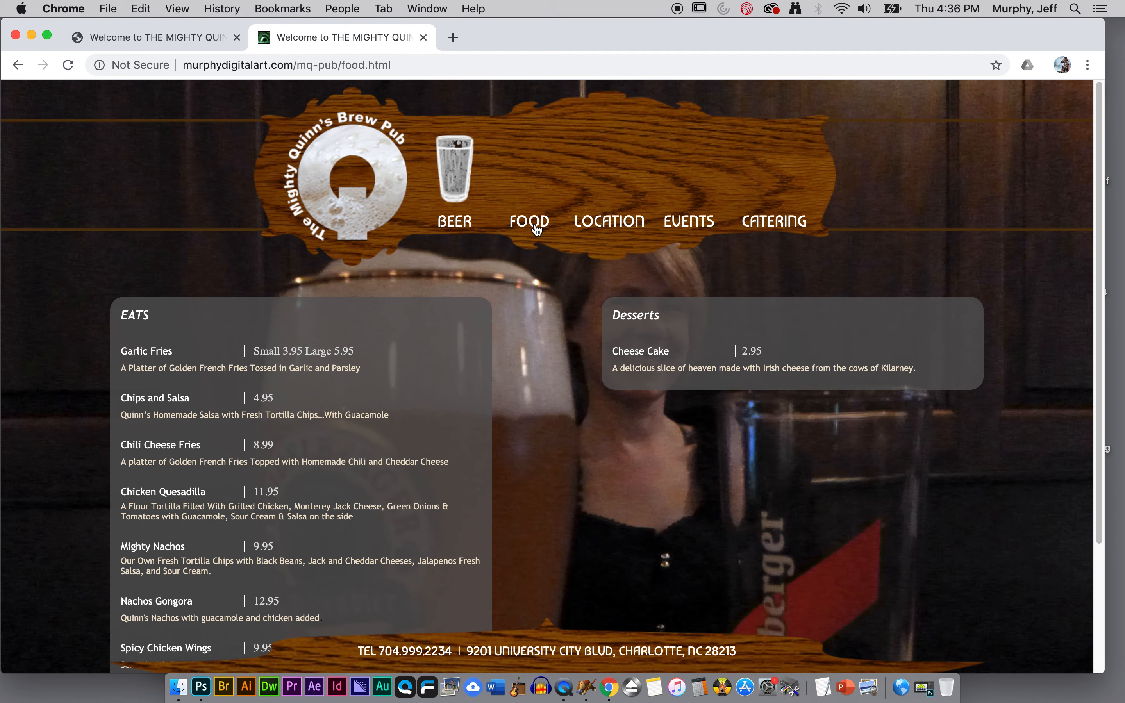
left_click(606, 223)
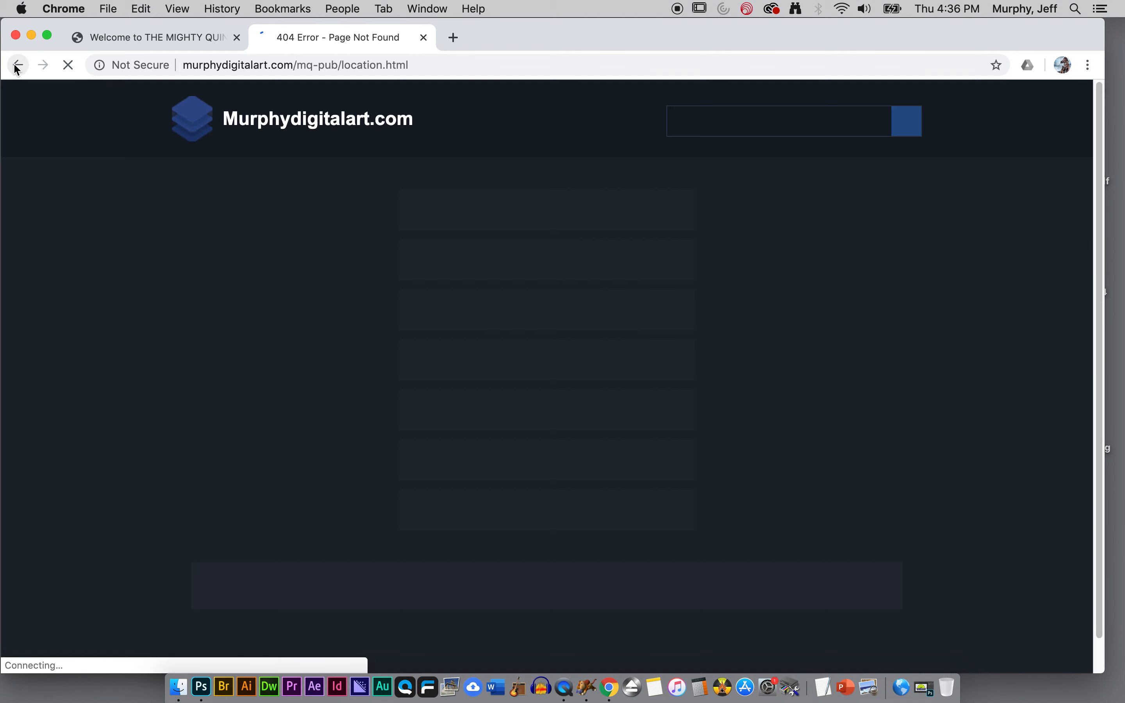
left_click(18, 66)
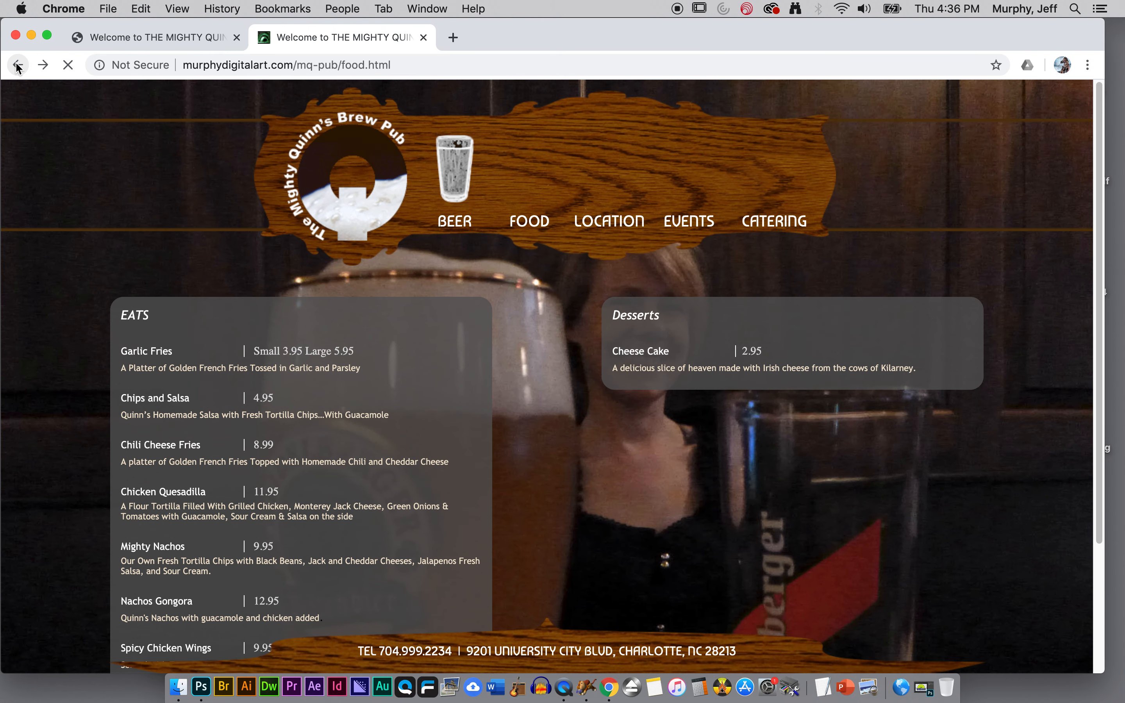
- Open the published site's Location page again and return to the Food page
left_click(606, 225)
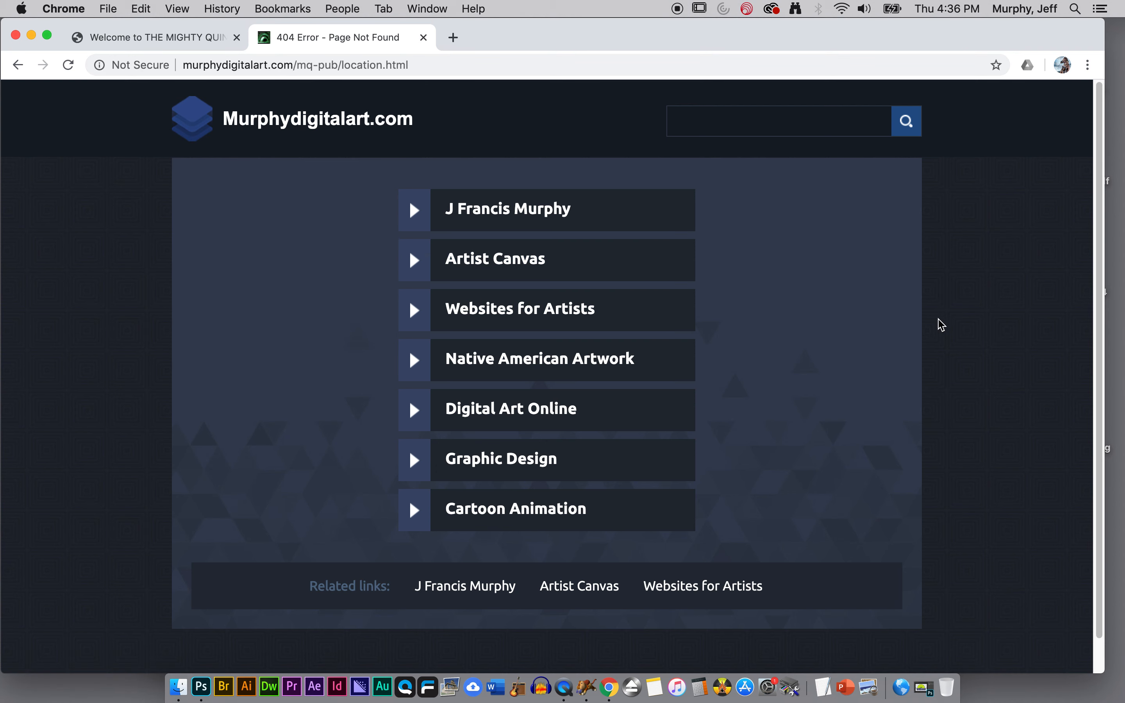
left_click(16, 66)
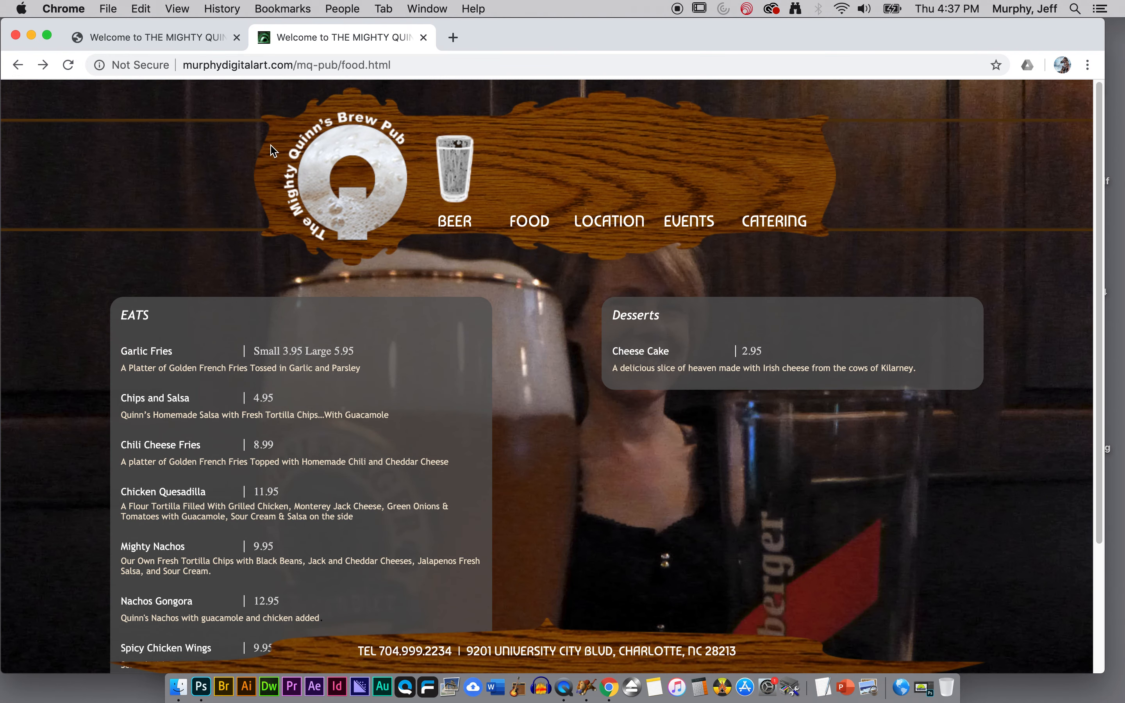
- Switch to Fetch and delete the mq-pub folder from the FTP server, accepting the deletion
left_click_drag(481, 35, 597, 213)
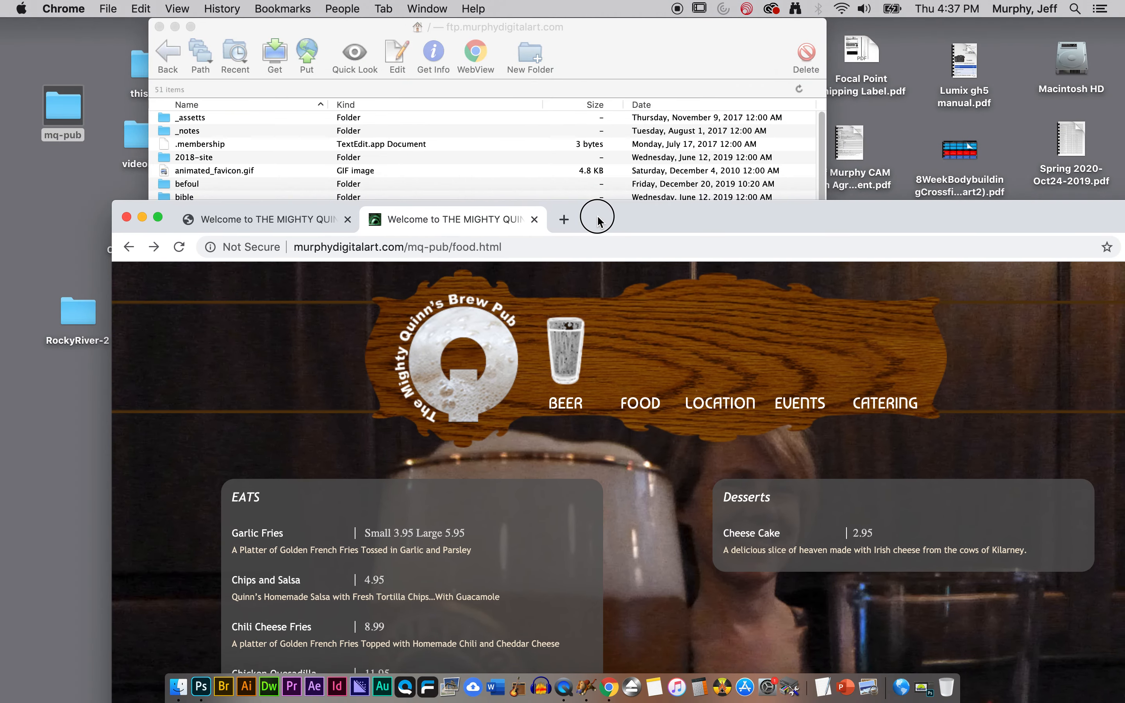
left_click(626, 57)
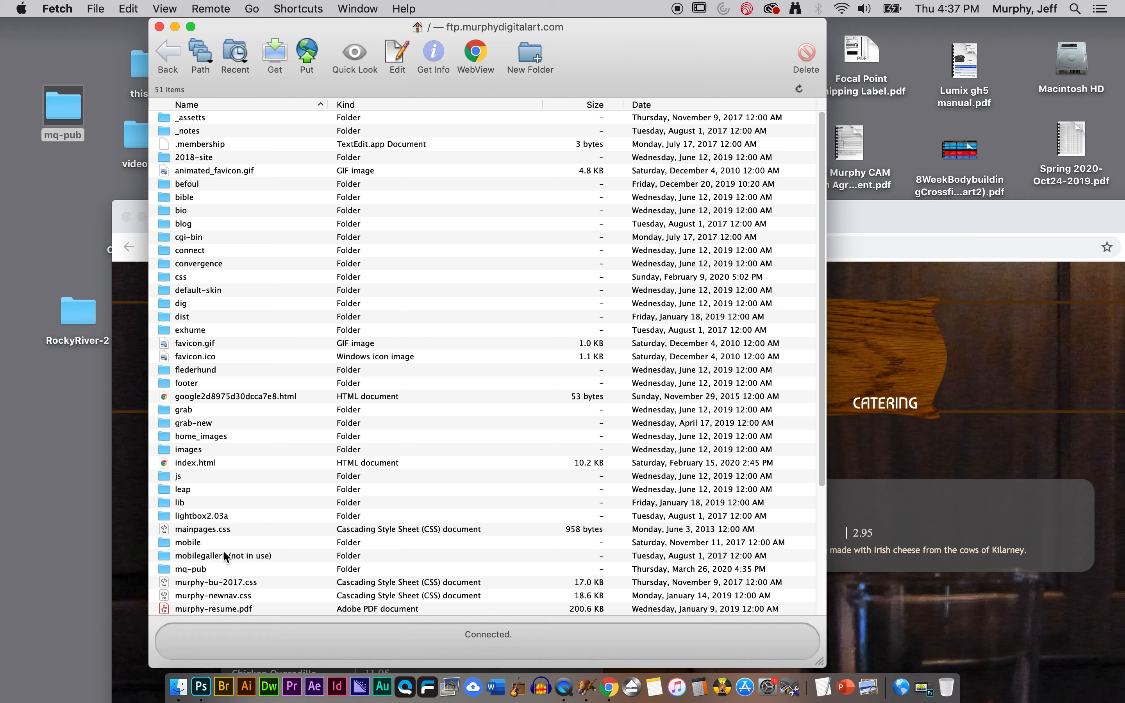
left_click(198, 571)
left_click_drag(164, 570, 948, 693)
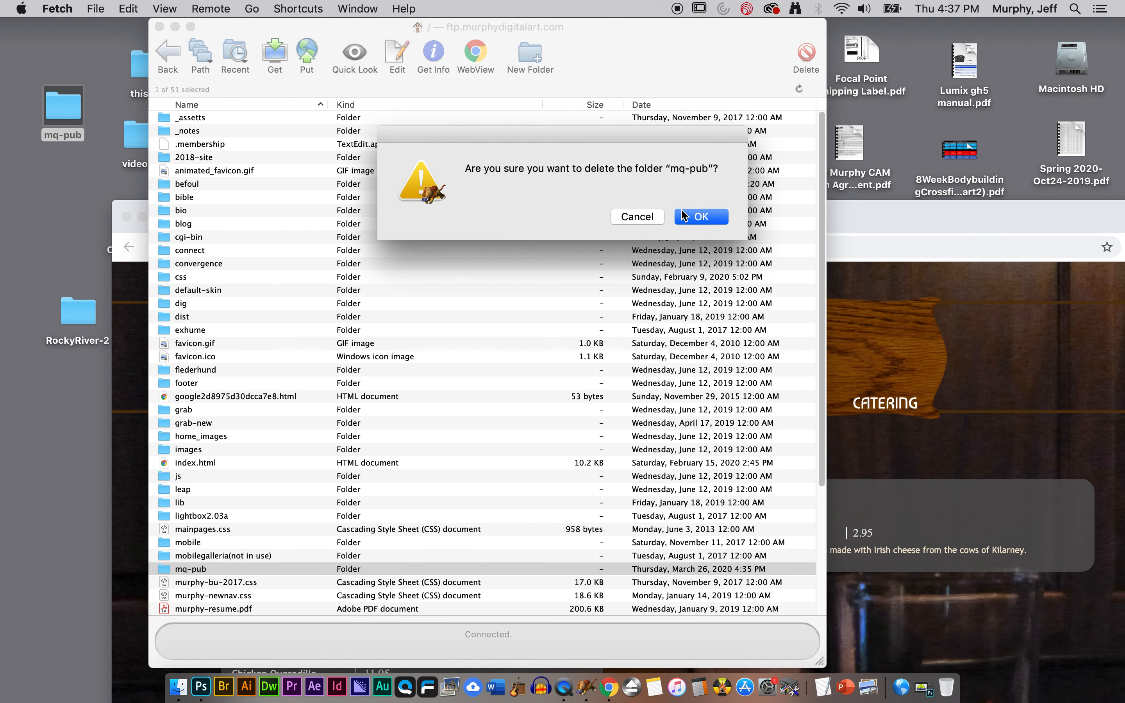
left_click(698, 217)
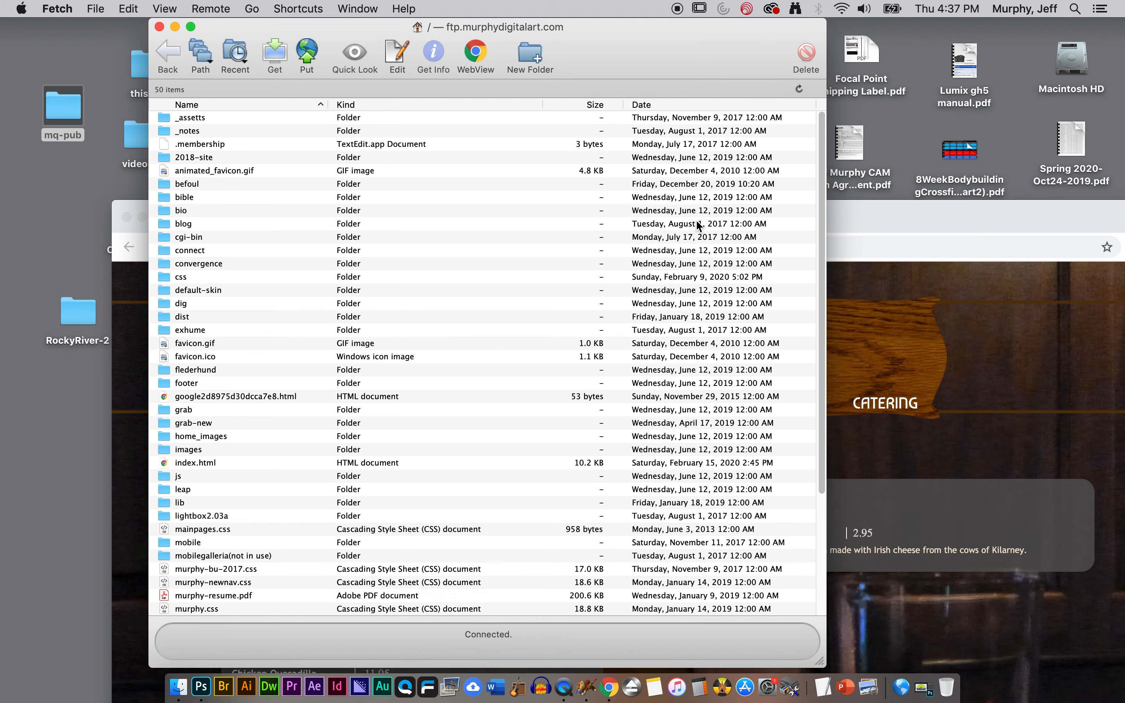
left_click_drag(621, 59, 621, 58)
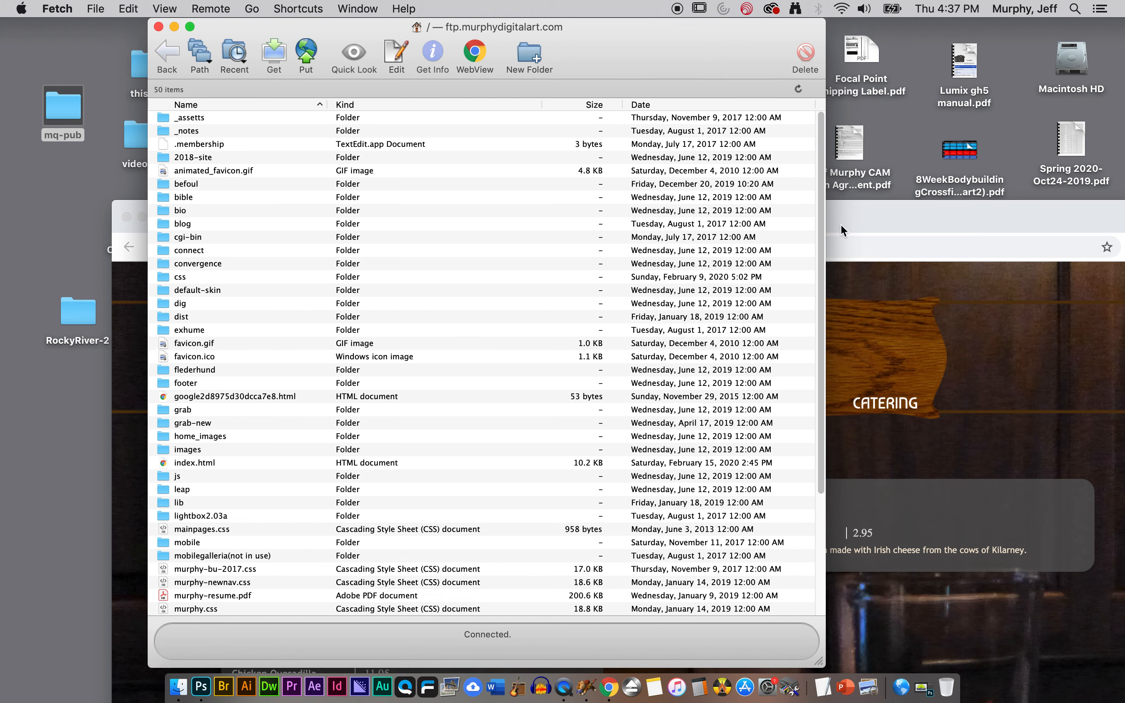
- Switch back to Chrome and reload the published food.html page to check it after the server folder's deletion
left_click_drag(856, 226, 746, 38)
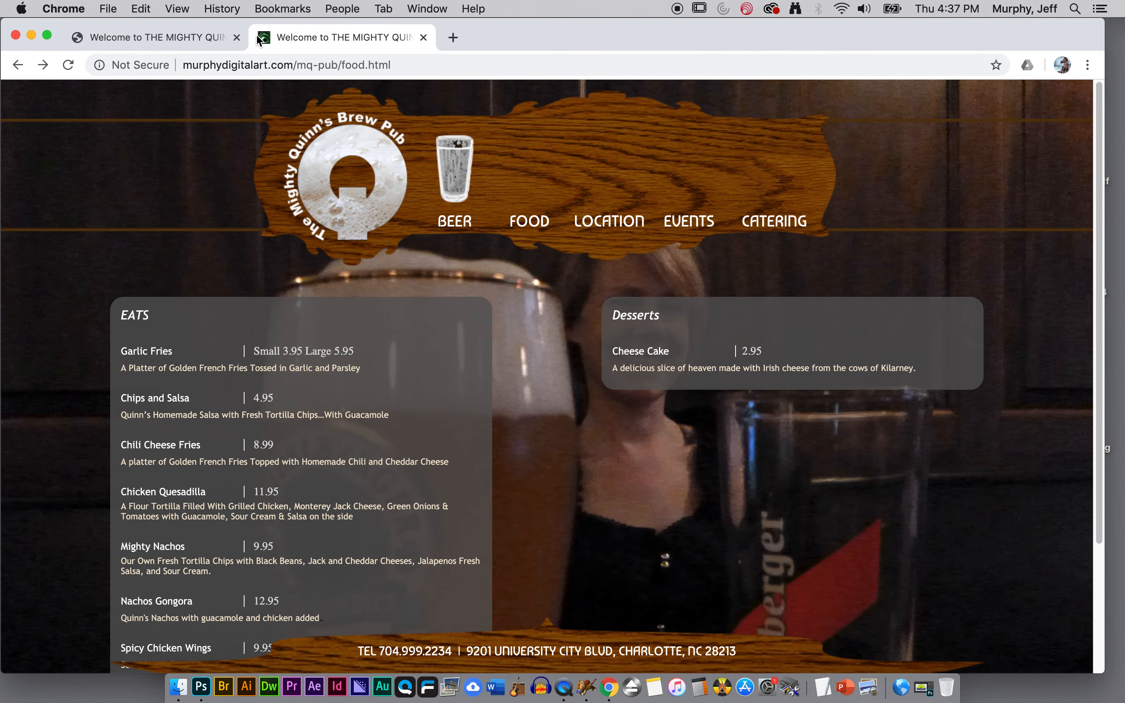
left_click(70, 69)
left_click(69, 68)
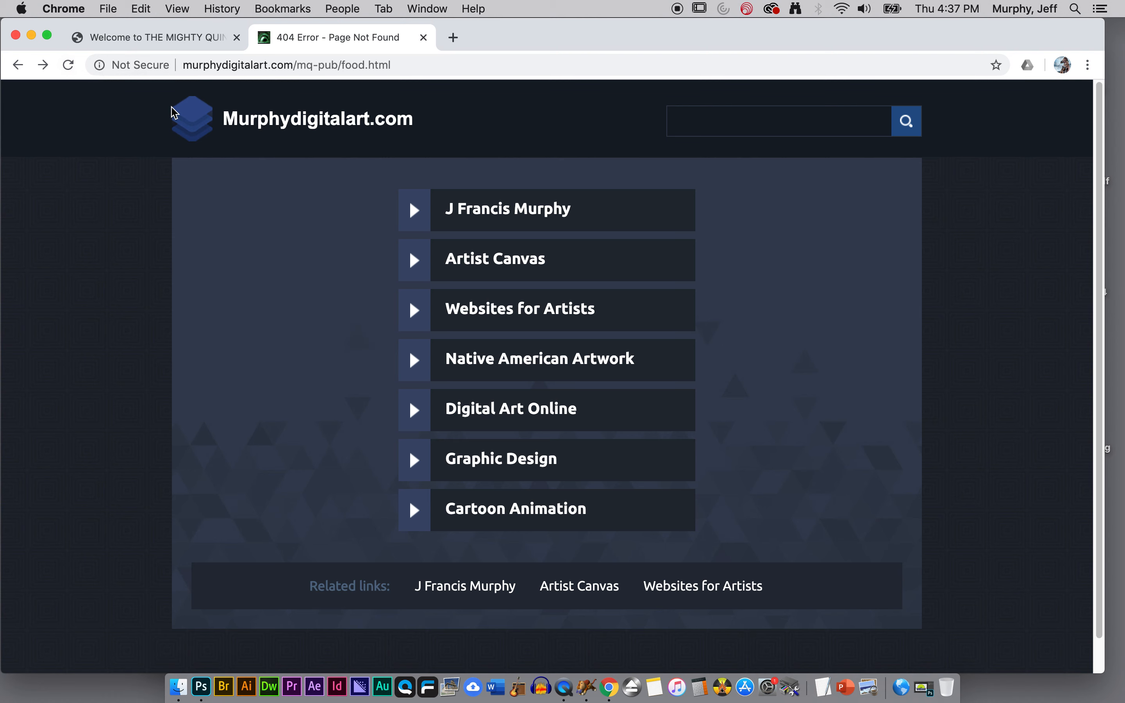
left_click(383, 65)
left_click_drag(421, 66, 374, 67)
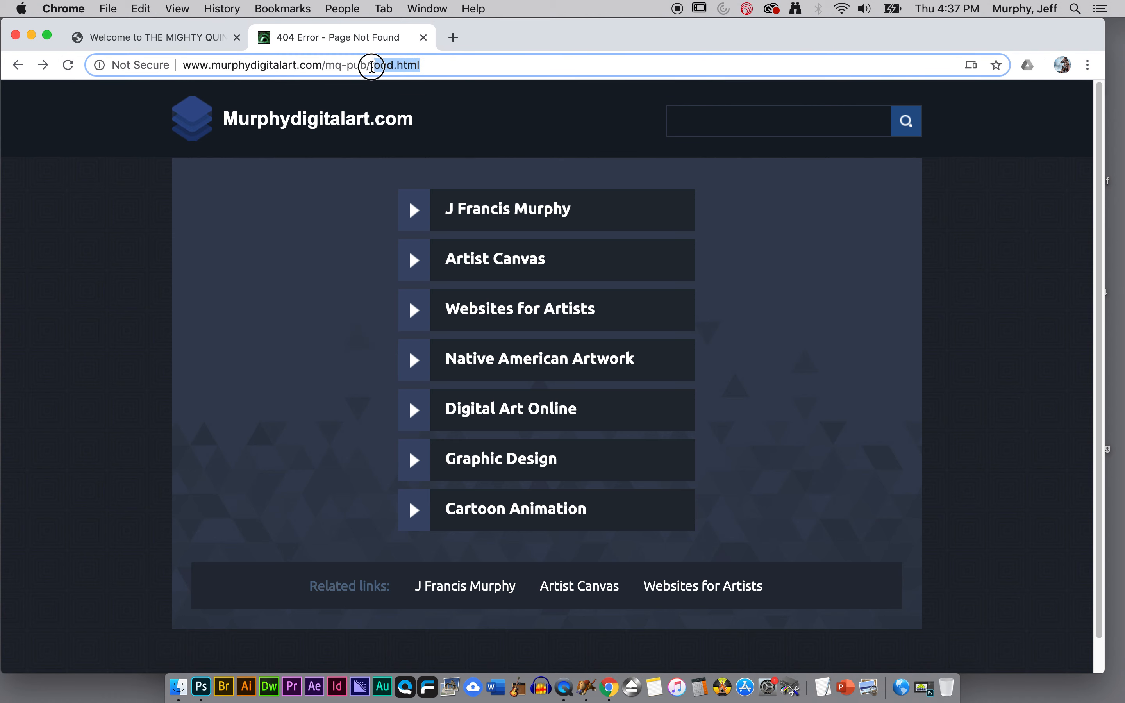
key("BackSpace")
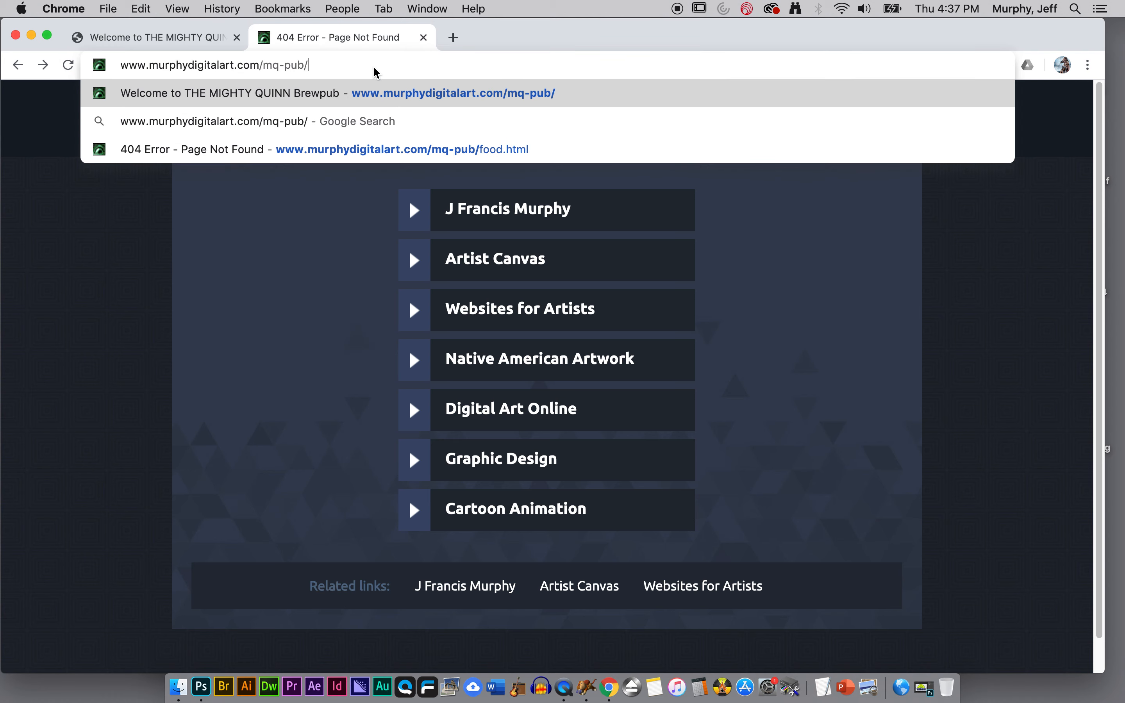
key("Return")
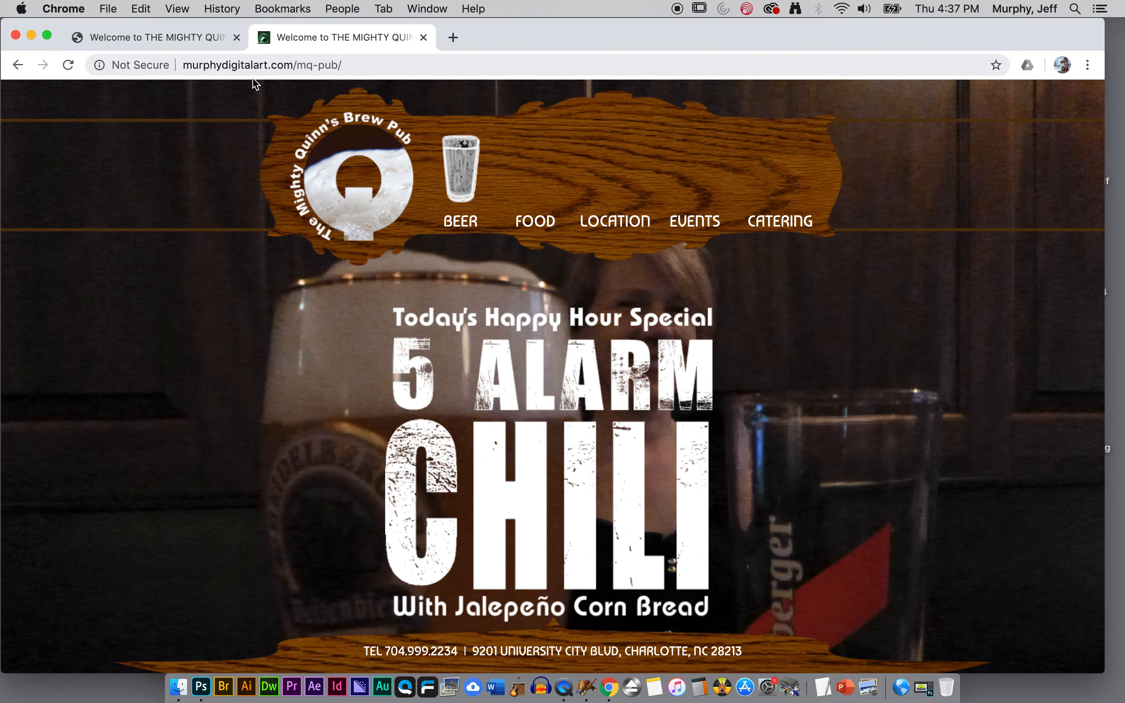
left_click(69, 66)
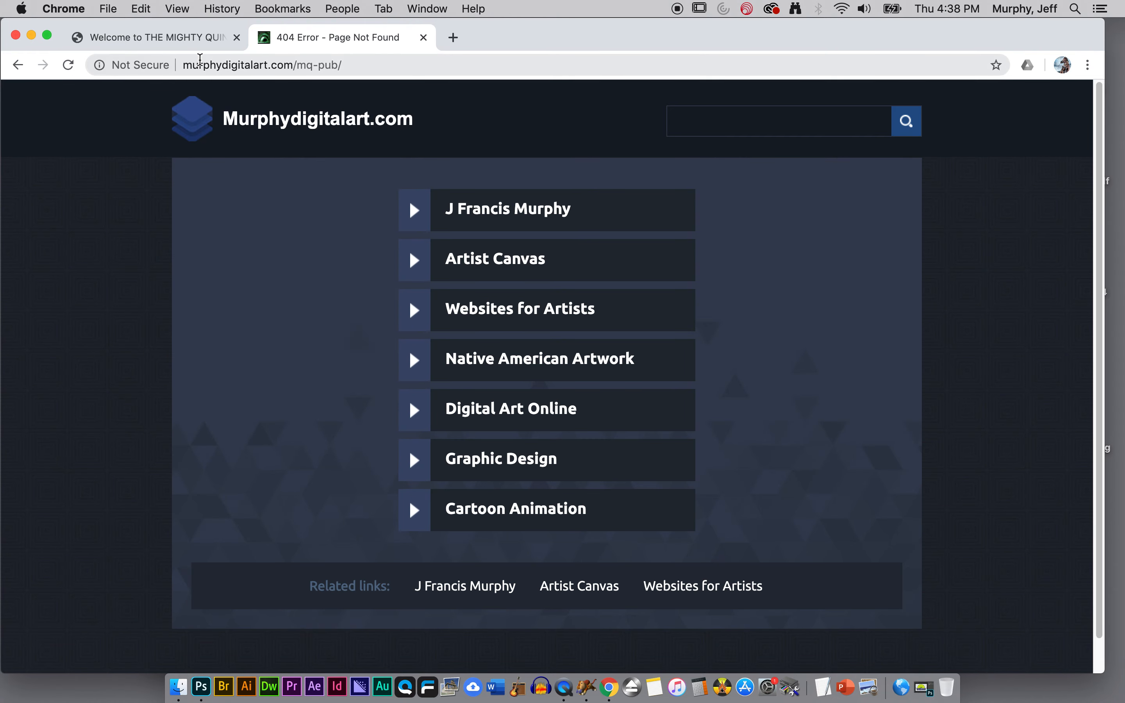
left_click(355, 65)
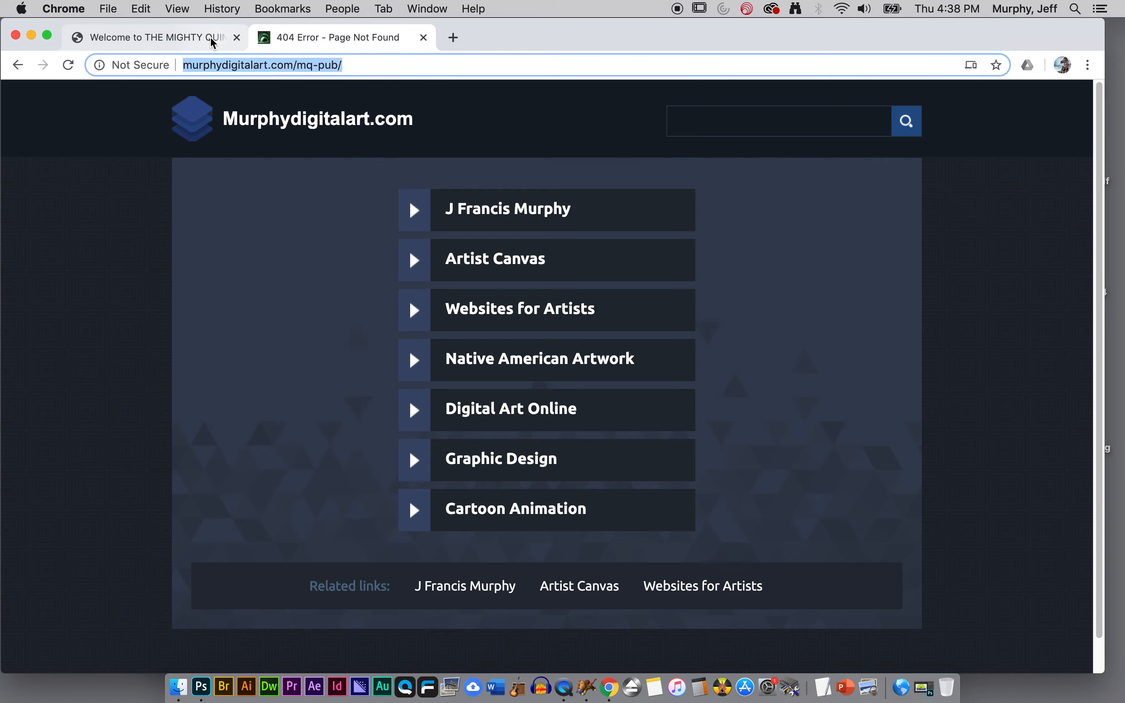
- Minimize the browser window and move the Fetch window clear of the desktop folders
left_click(31, 36)
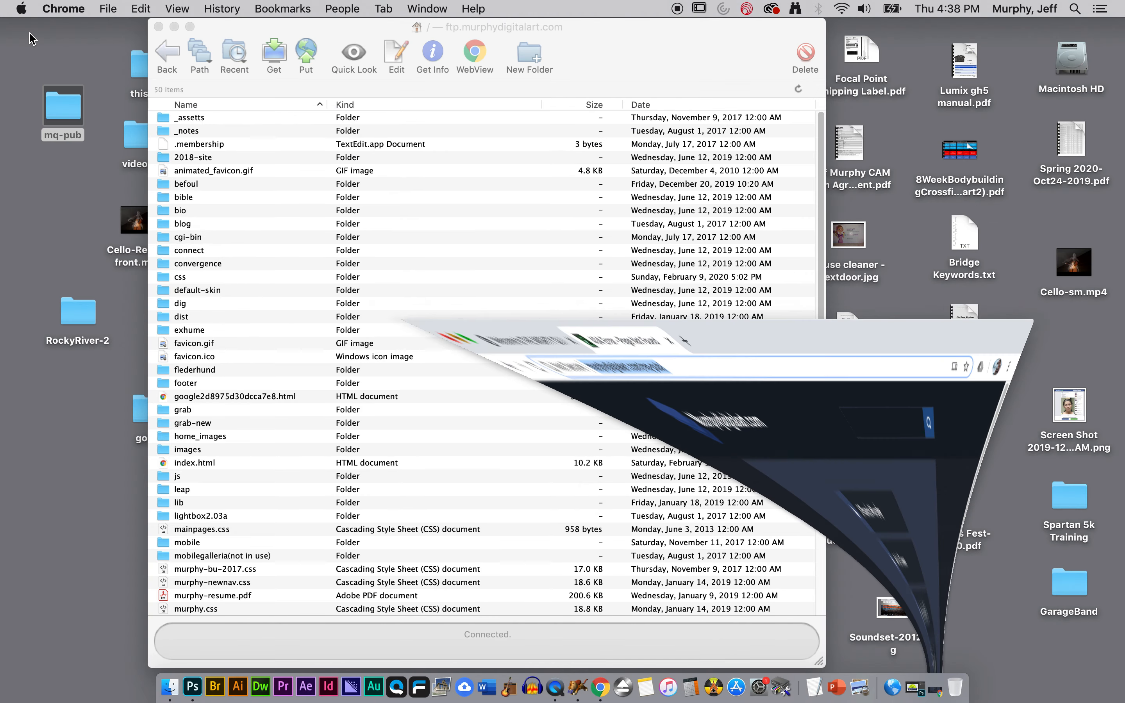
left_click(272, 24)
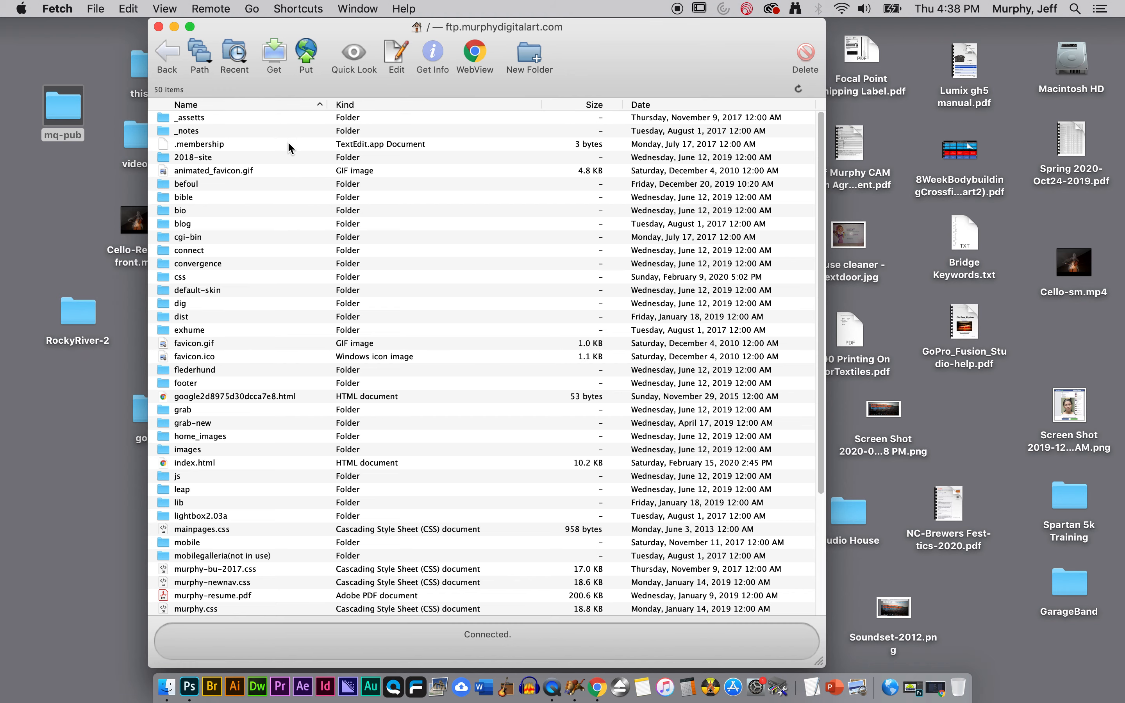
left_click_drag(606, 33, 646, 33)
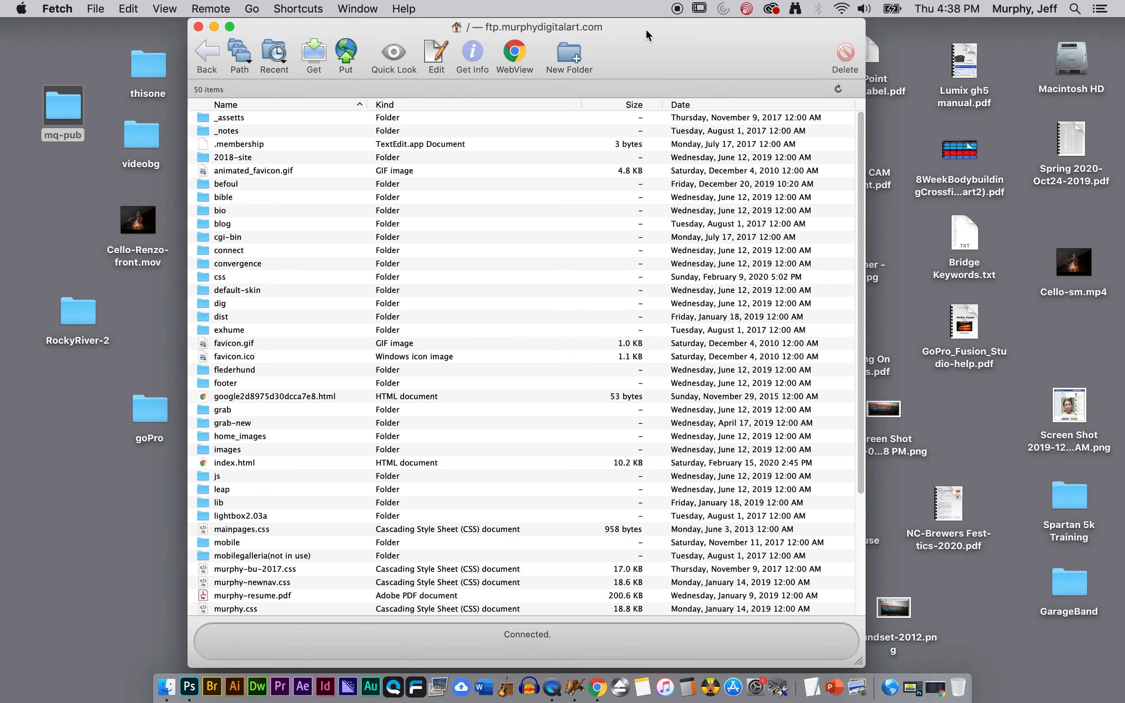
left_click_drag(646, 31, 668, 36)
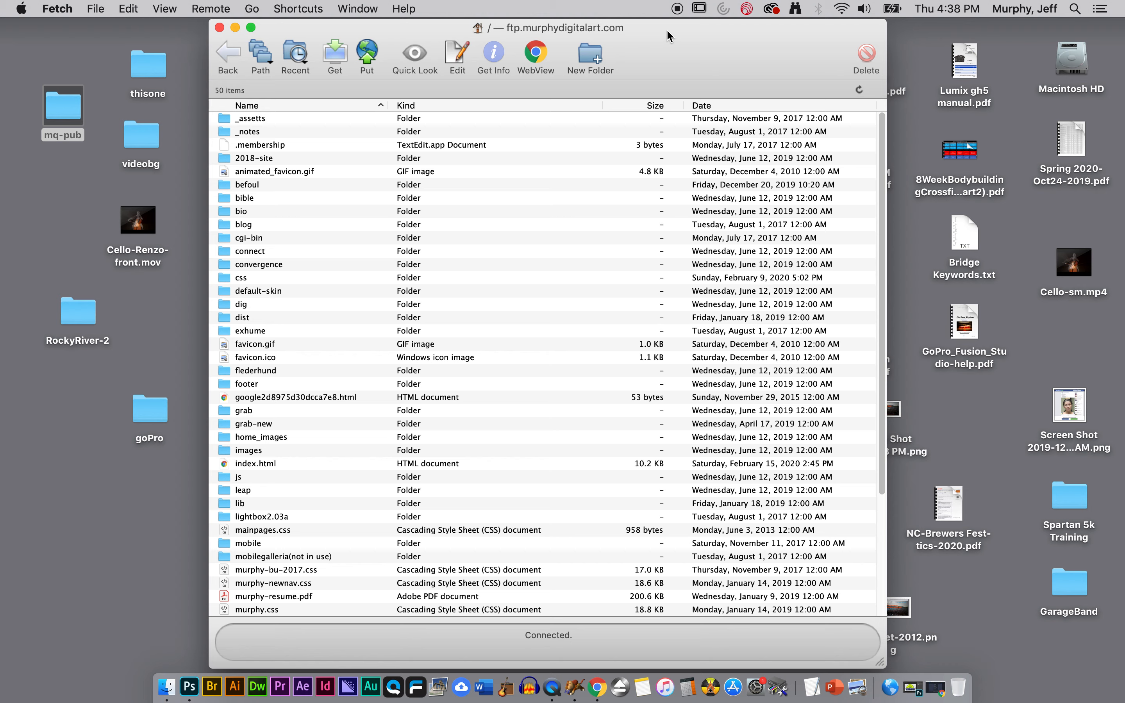
- Quit Fetch to end the FTP session
left_click(742, 56)
left_click(67, 5)
left_click(85, 196)
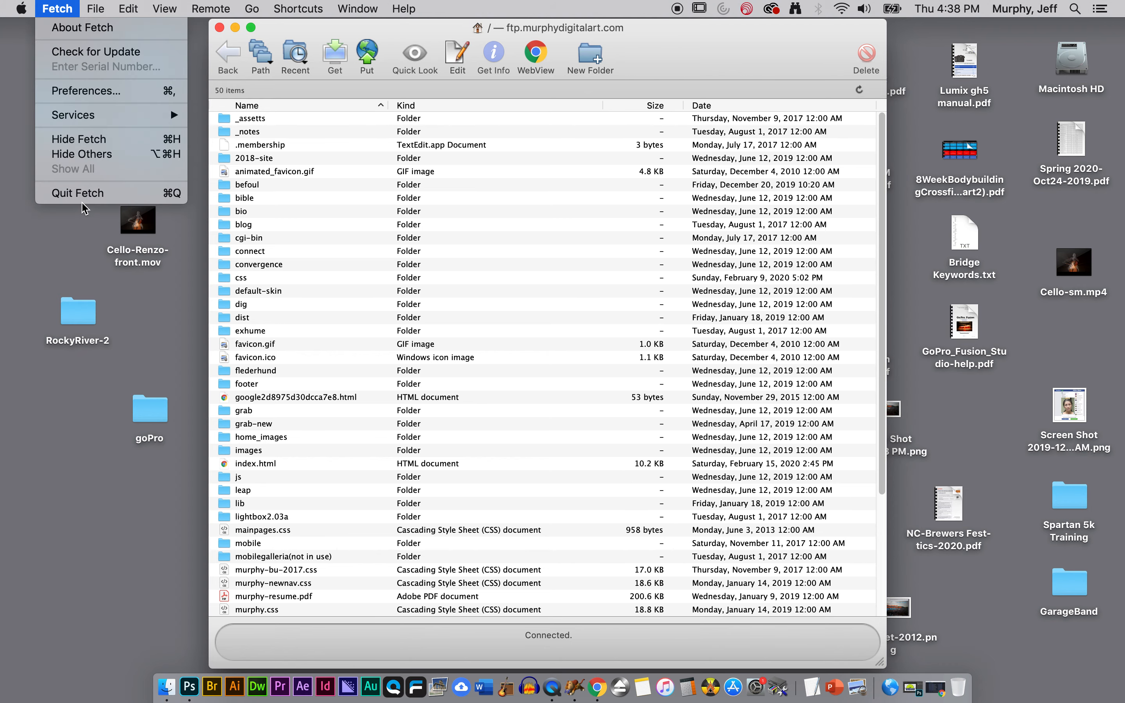